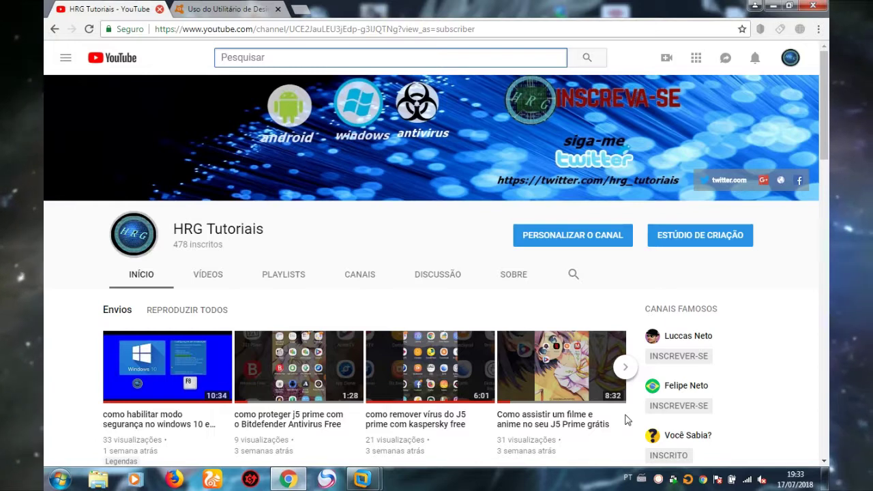
- Close the YouTube channel tab and read the download instructions on the Avast uninstall utility support page
key("ctrl+w")
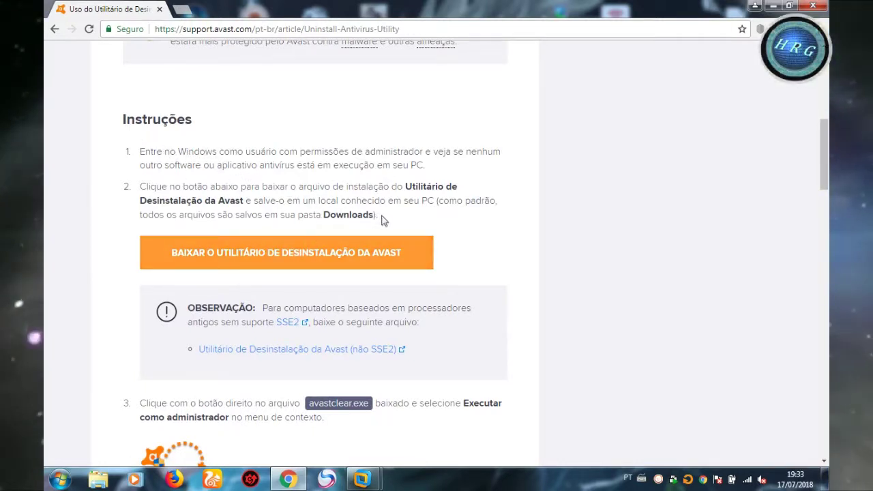
left_click_drag(374, 217, 125, 111)
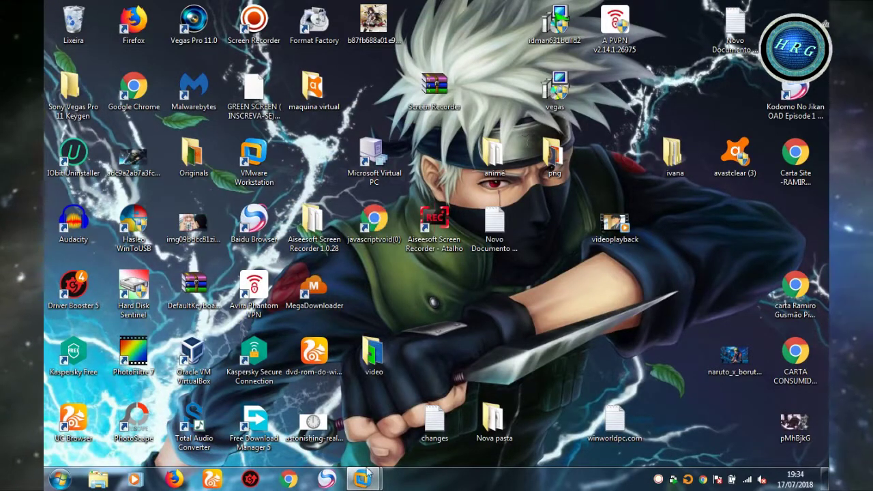
- Switch to the Windows 10 virtual machine in VMware Workstation and show it in full screen
mouse_move(362, 479)
left_click(418, 420)
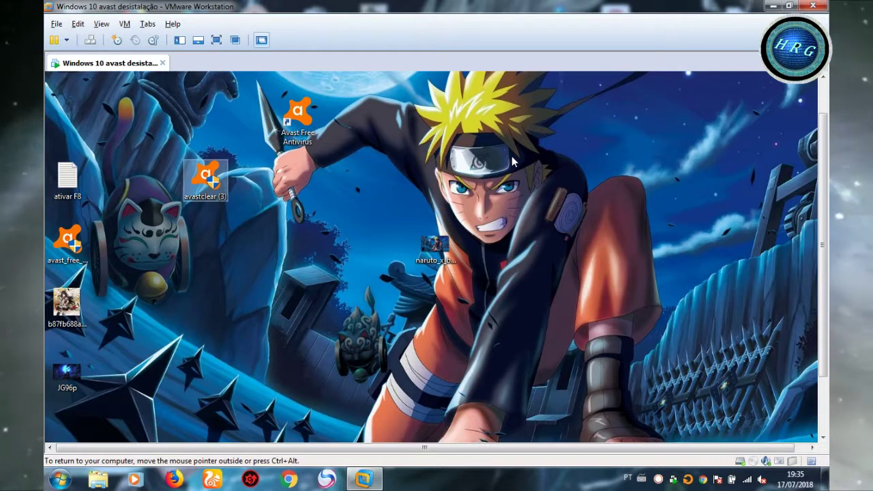
left_click(216, 39)
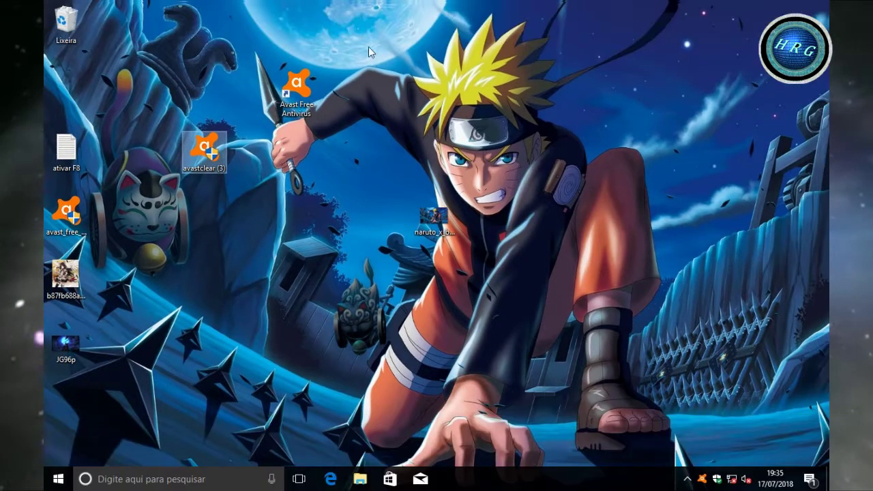
left_click(427, 37)
left_click_drag(513, 68, 635, 198)
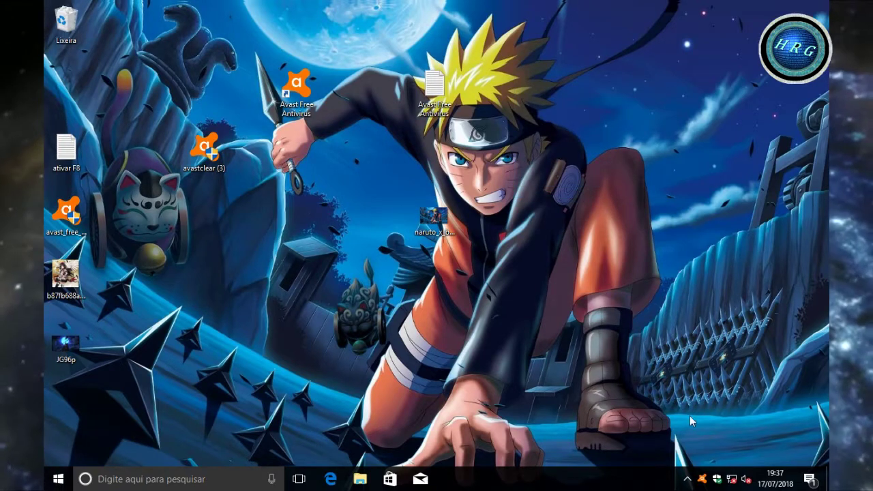
- Open the Avast Free Antivirus interface, look over its protection features, and close it
right_click(705, 480)
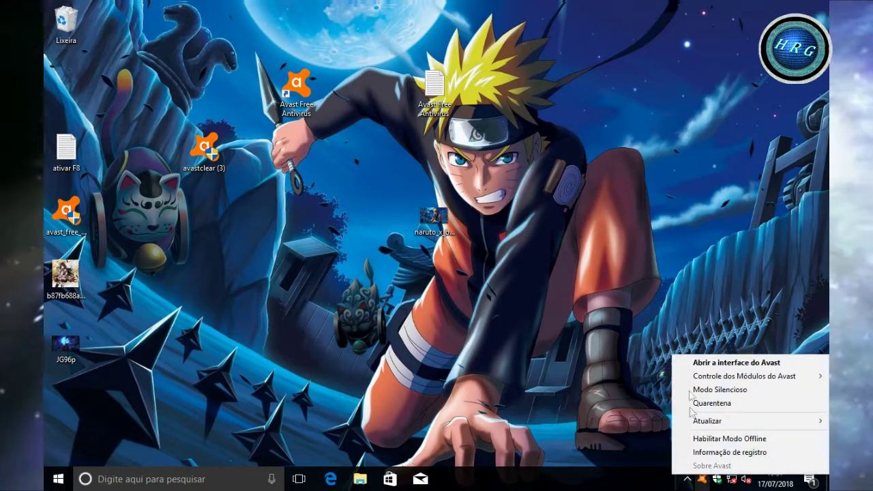
left_click(697, 363)
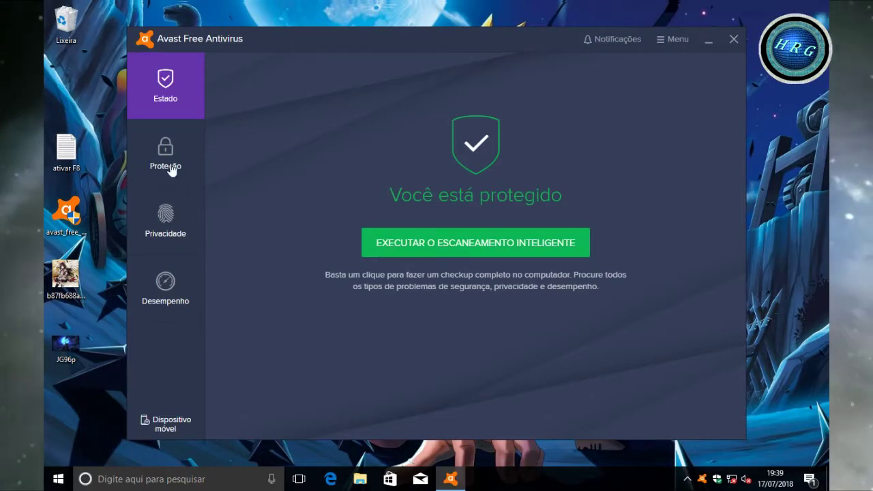
left_click(171, 170)
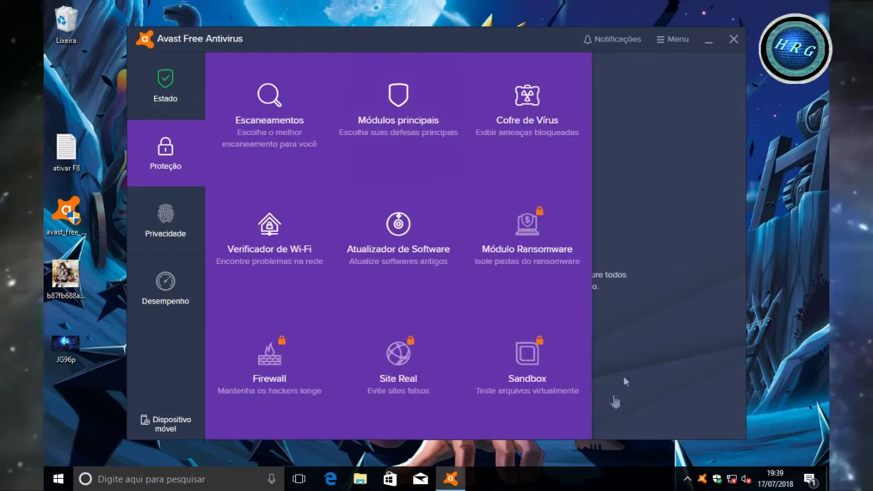
left_click(733, 41)
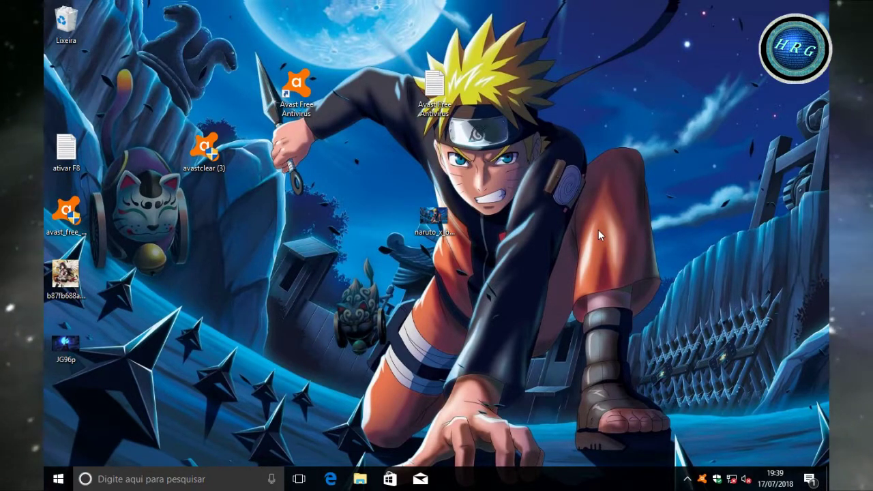
- Search Windows for "criar" and open the "Criar ponto de restauração" settings
left_click(134, 480)
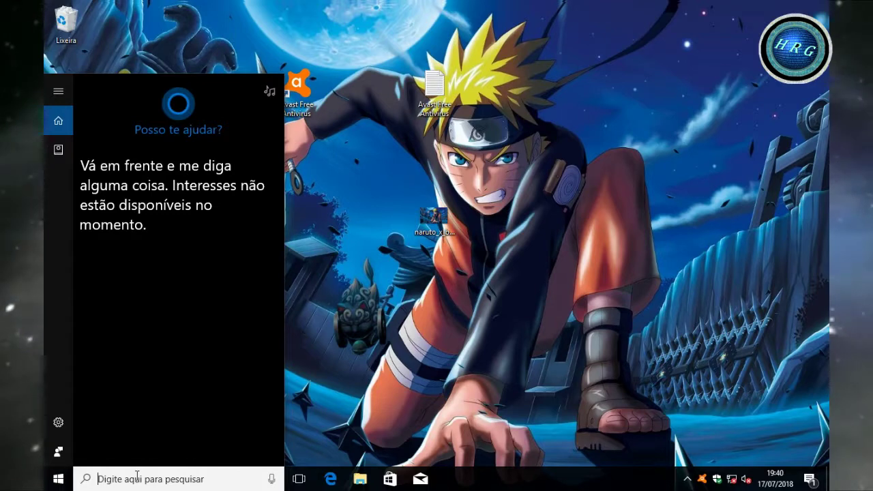
type("d")
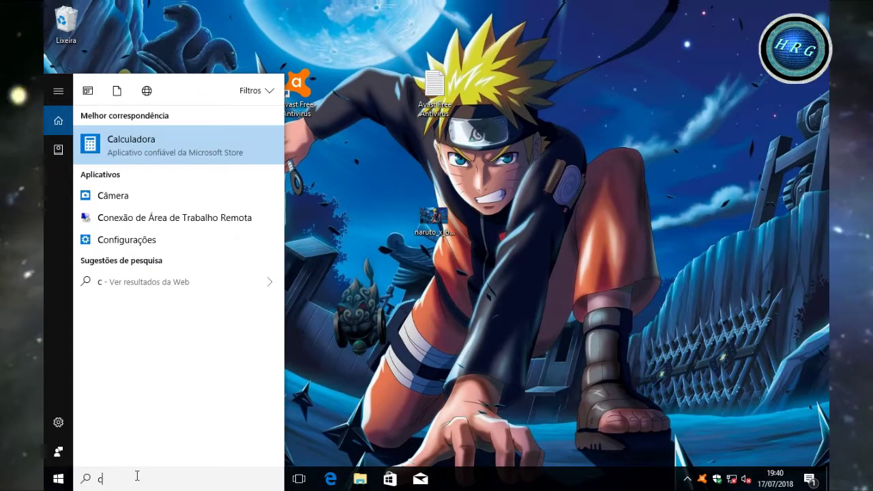
type("ria")
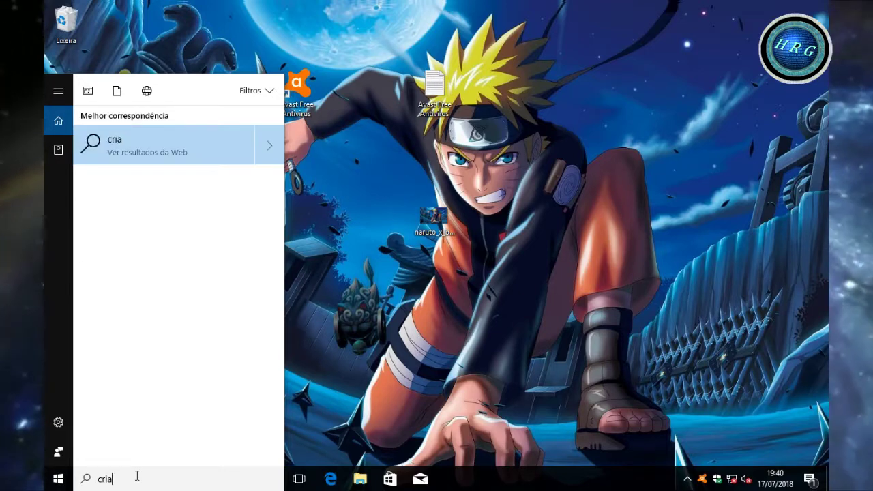
type("r")
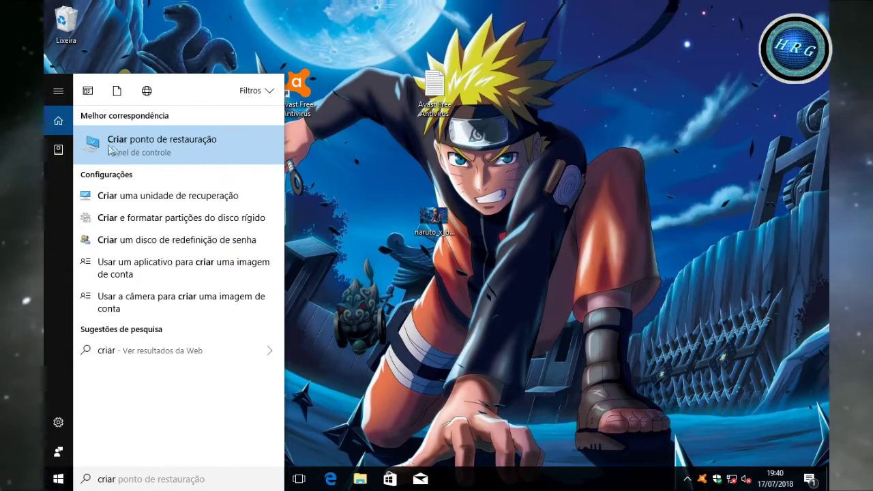
left_click(164, 152)
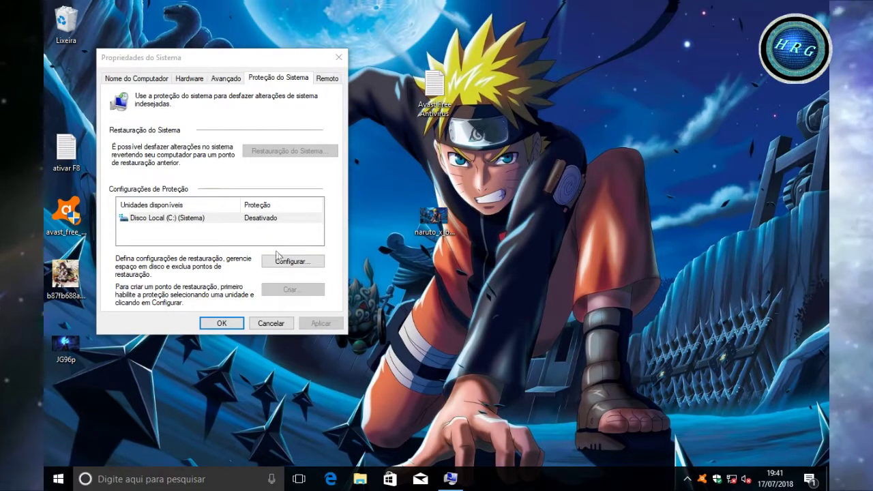
- Enable system protection for Disco Local (C:) with maximum disk usage set to 14% (8,33 GB)
left_click(289, 261)
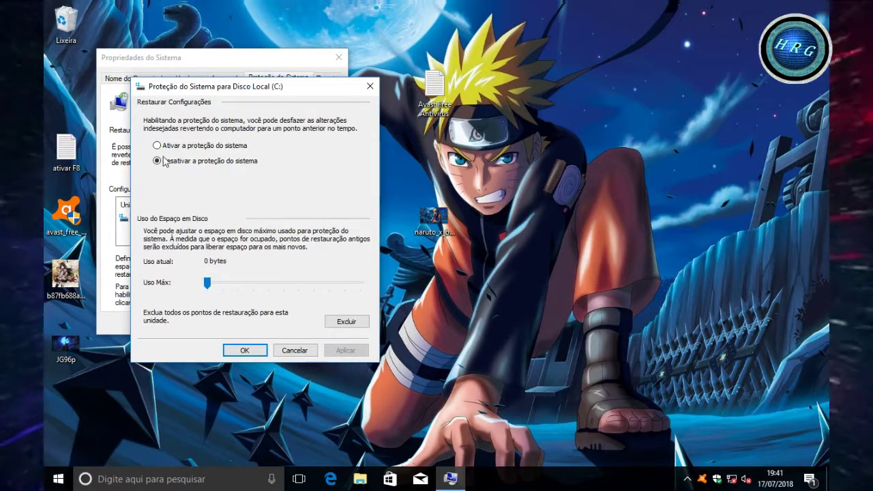
left_click(161, 148)
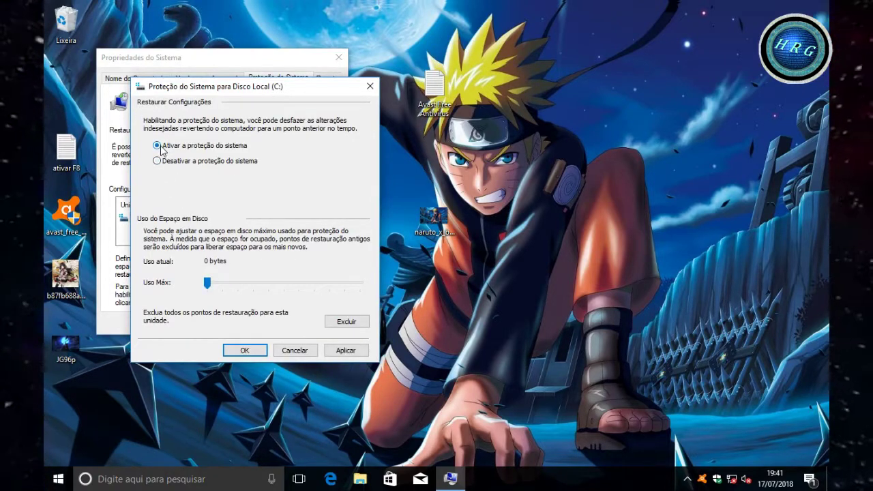
left_click_drag(209, 285, 229, 286)
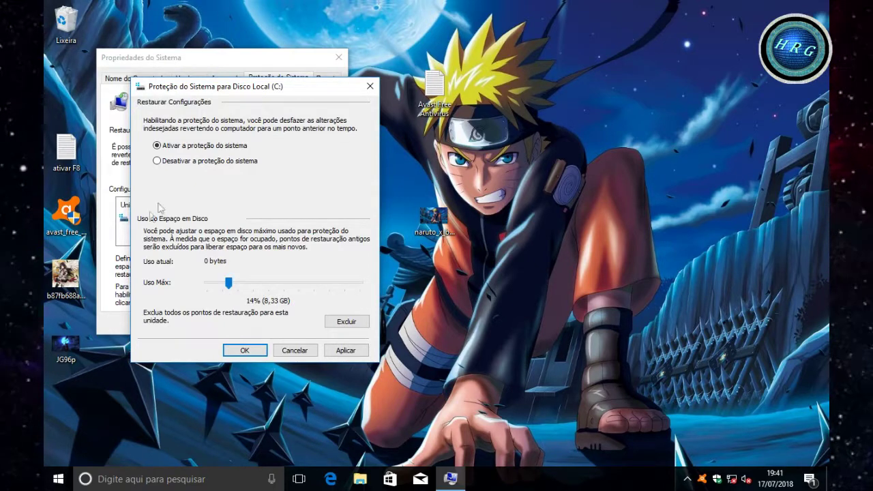
left_click(247, 349)
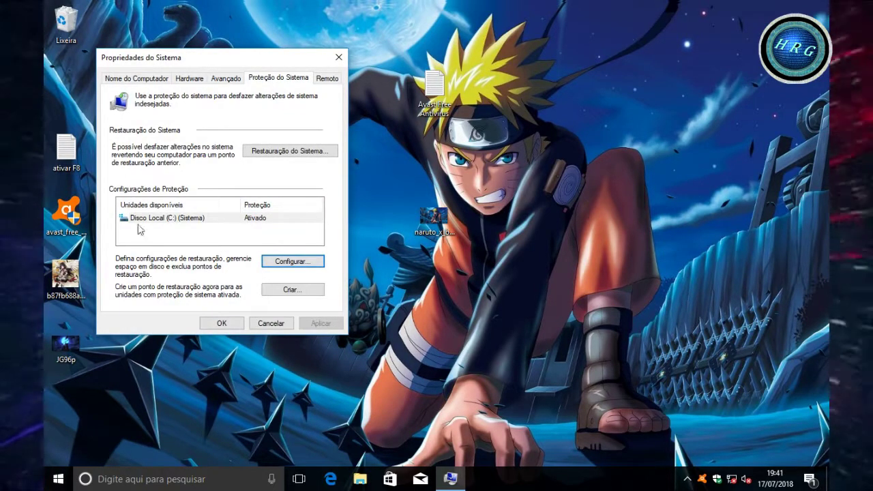
- Create a restore point described as "desistalar o avast" and close the system properties
left_click(276, 290)
type("desistalar o avast")
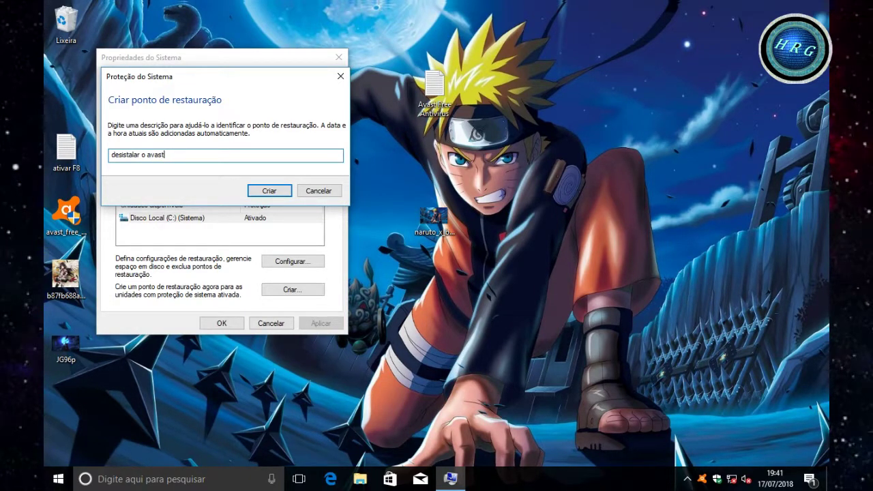
left_click(270, 191)
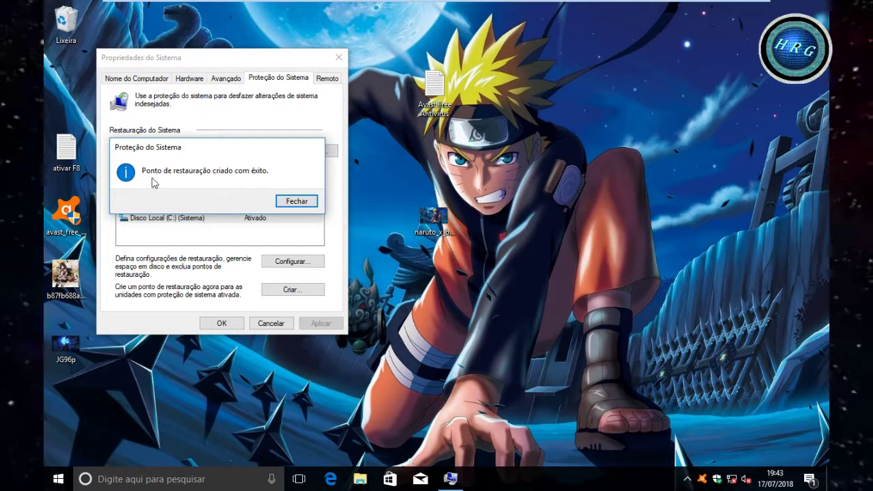
left_click(296, 201)
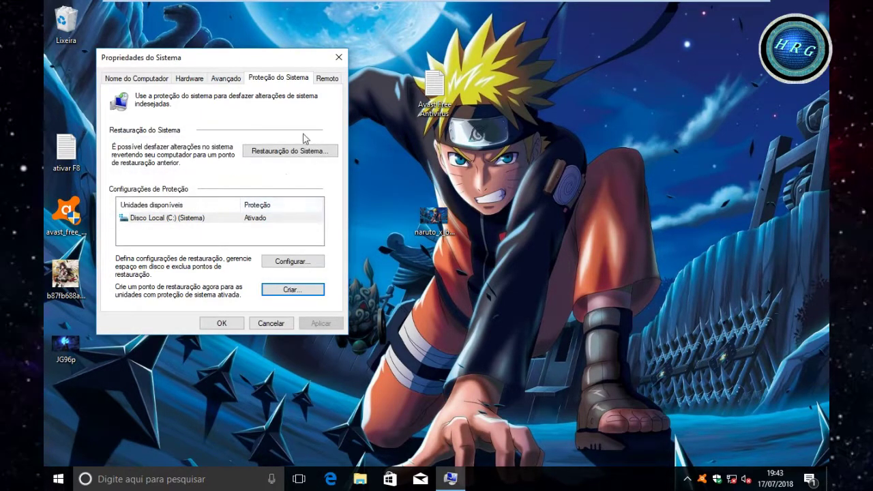
left_click(338, 57)
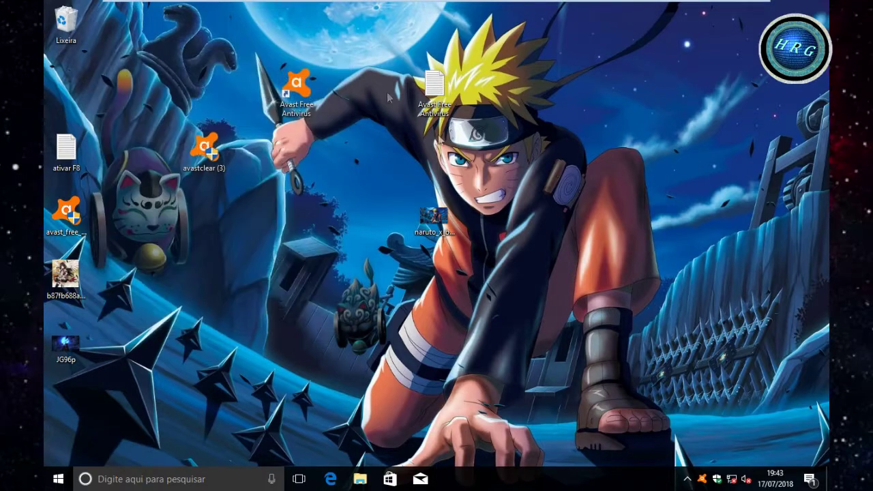
- Move avastclear (3) beside the Avast Free Antivirus text file, run it as administrator, and allow it to make changes
left_click(204, 157)
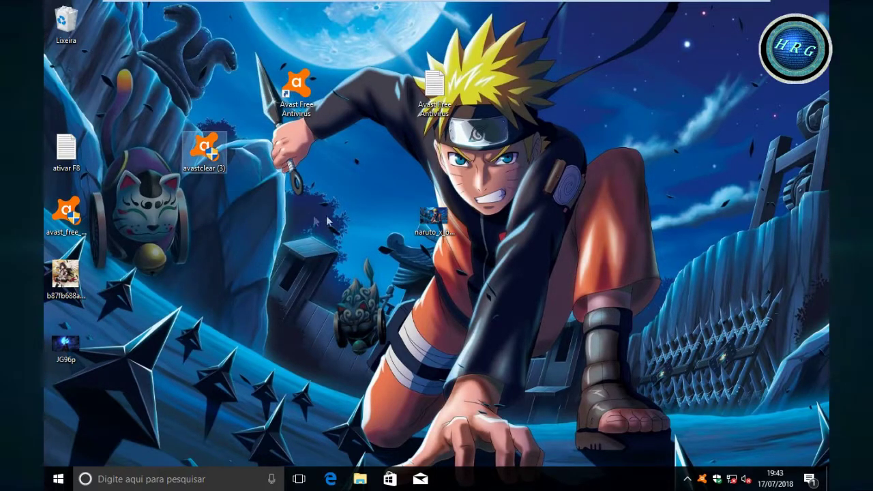
left_click_drag(348, 211, 378, 118)
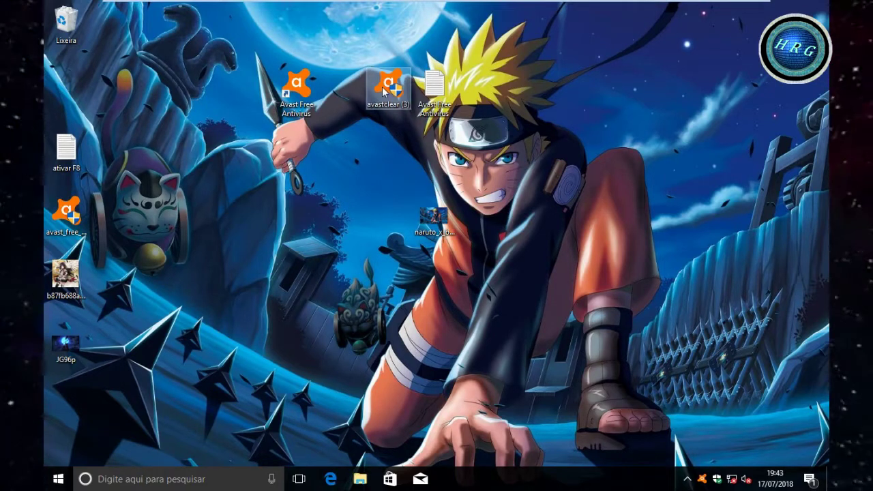
right_click(382, 88)
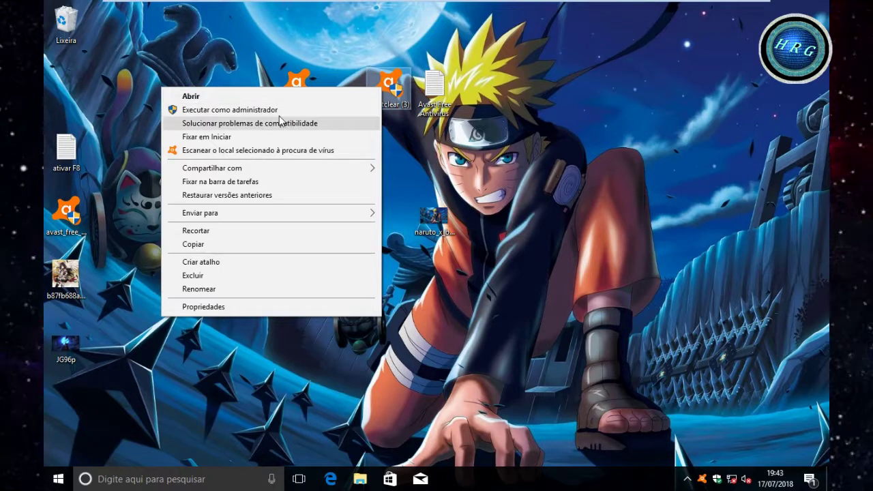
left_click(278, 112)
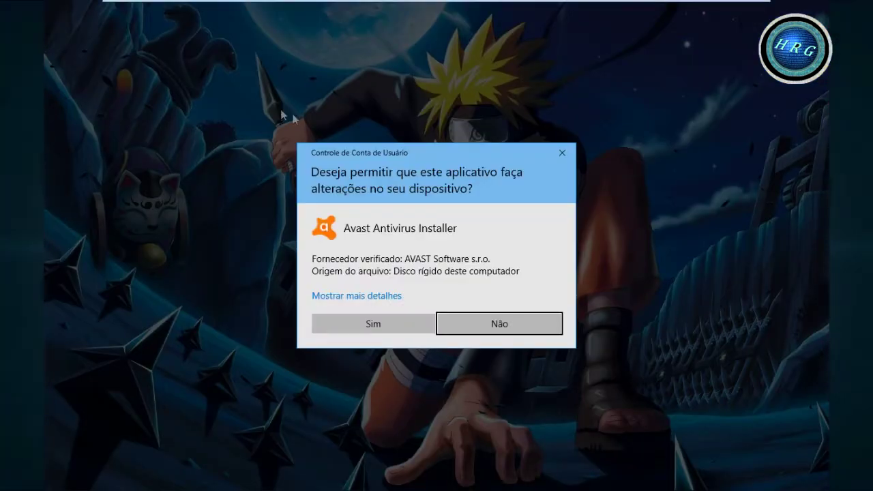
left_click(375, 320)
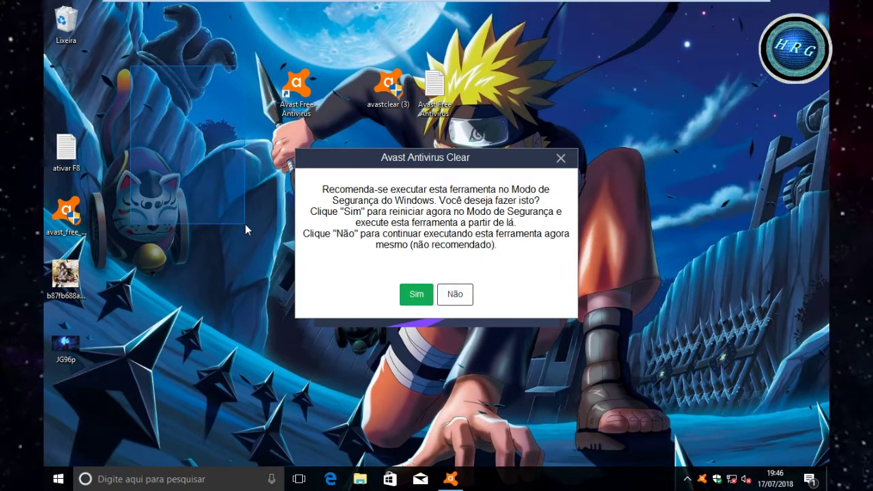
- Agree to restart Windows in Safe Mode for Avast Clear and sign in by entering the account password
left_click(413, 297)
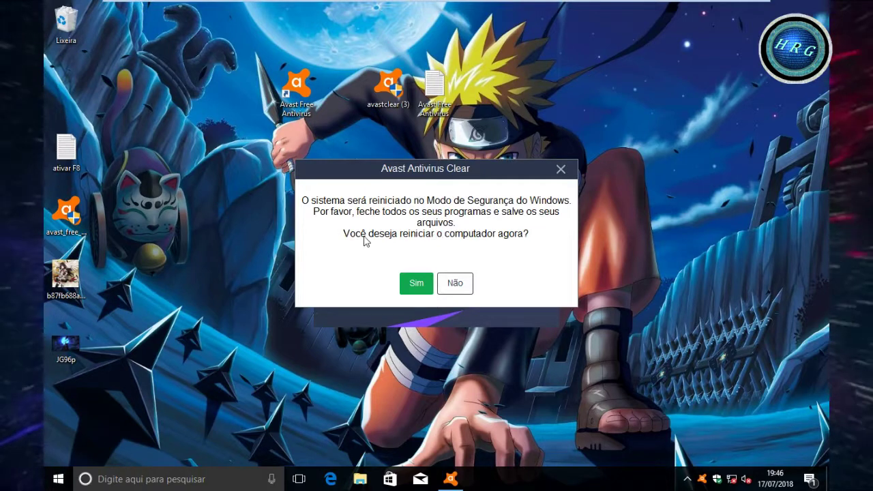
left_click(415, 284)
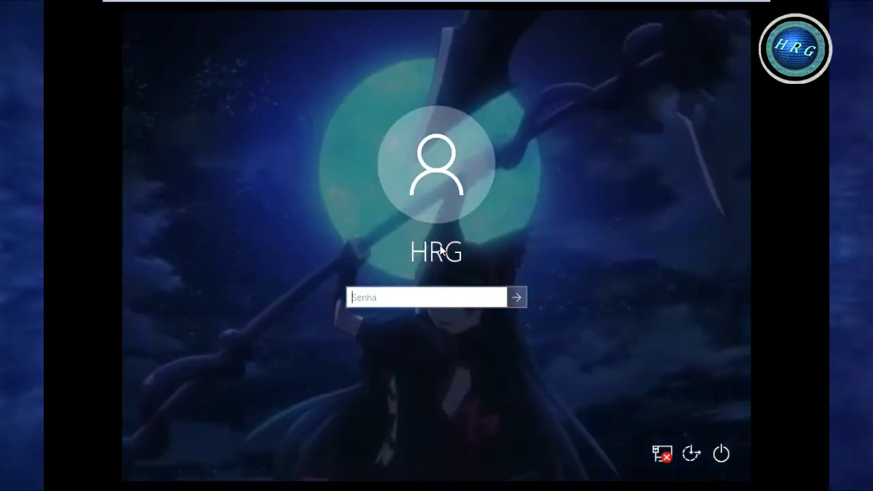
type("•••••••••")
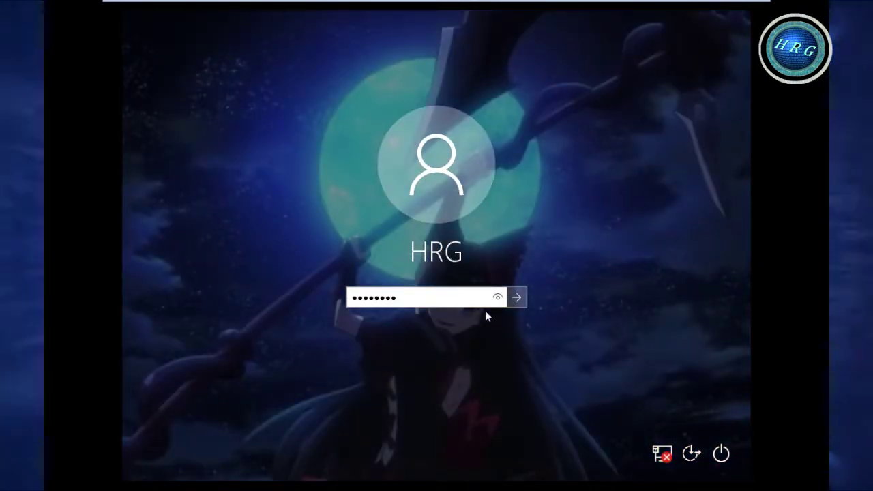
left_click(509, 298)
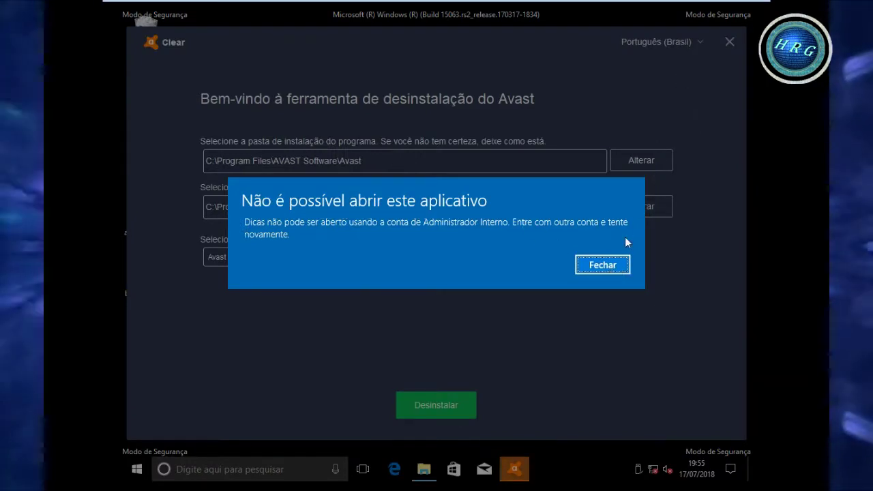
- Dismiss the Dicas app error and review the languages and Avast versions offered by Avast Clear
left_click(613, 265)
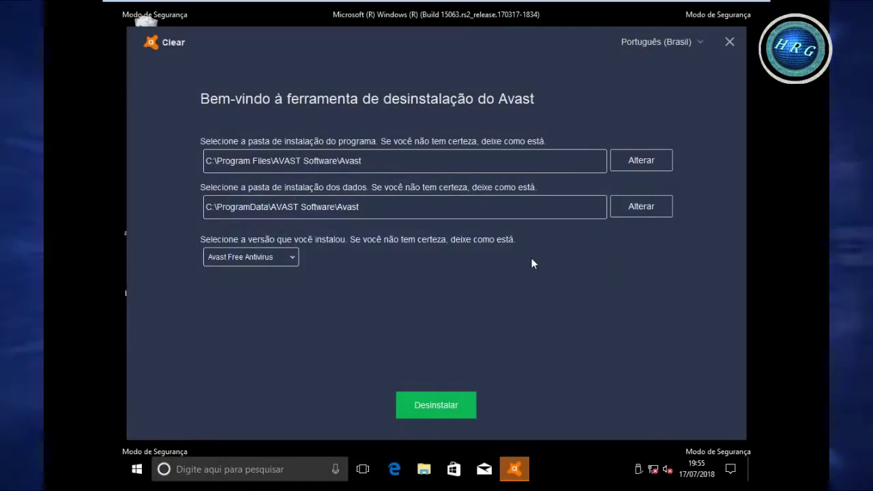
left_click(702, 44)
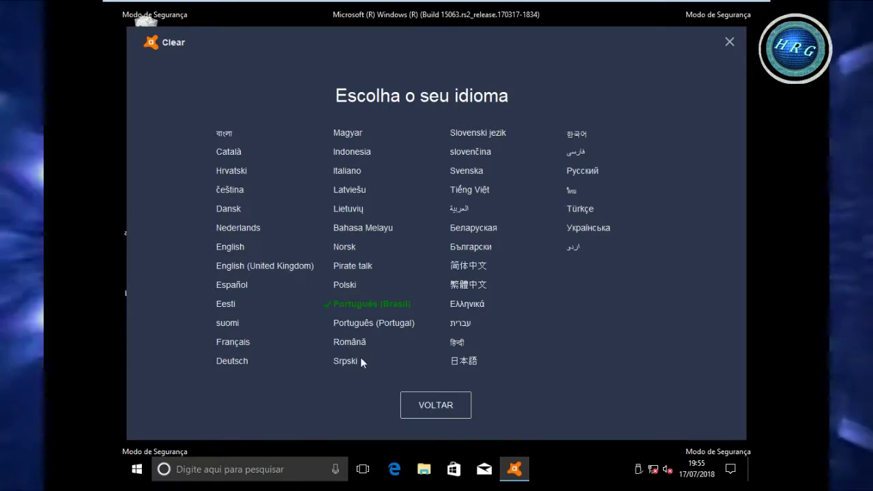
left_click(422, 406)
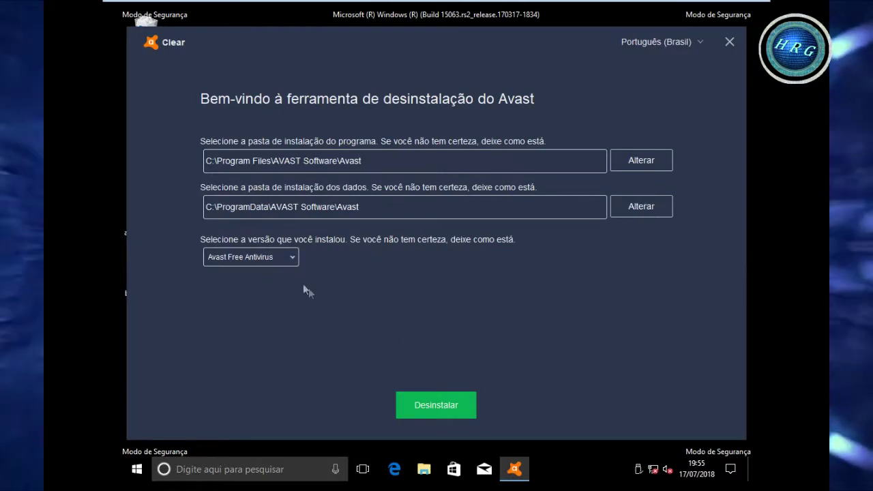
left_click(295, 259)
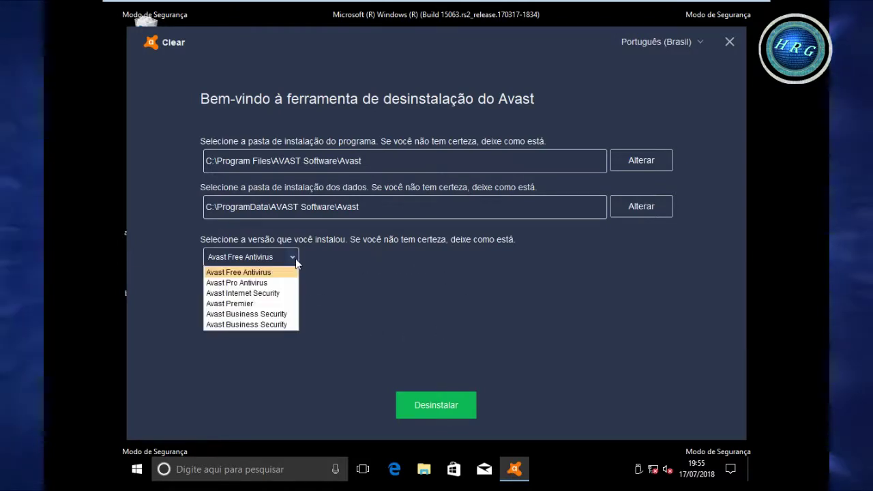
left_click(482, 311)
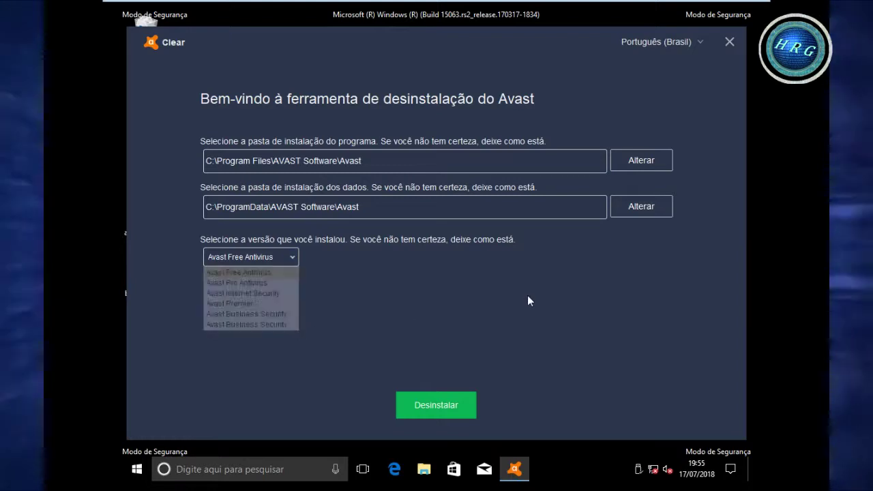
- Move the Avast Clear window aside and check the name of the Avast Free Antivirus desktop shortcut
left_click_drag(553, 34, 670, 245)
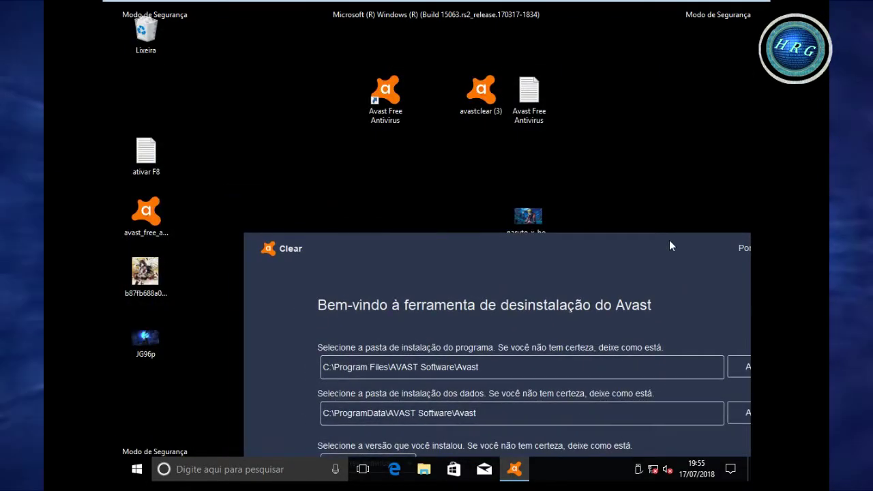
left_click(525, 94)
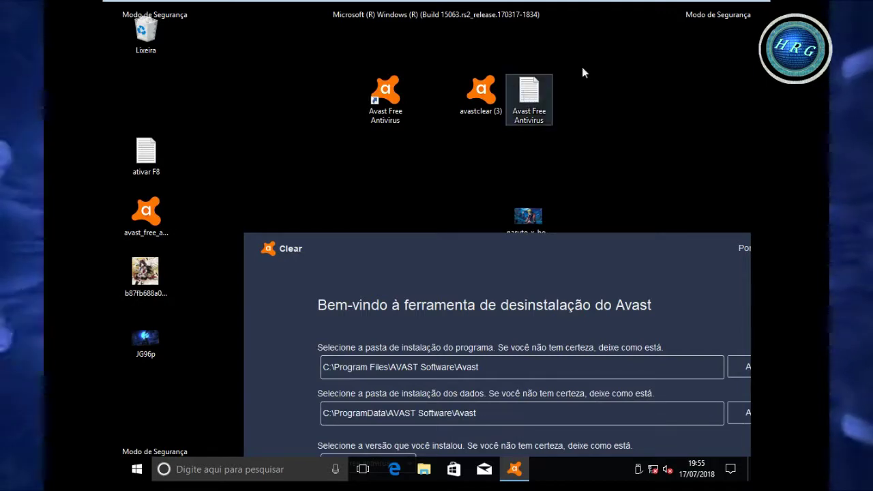
double_click(397, 115)
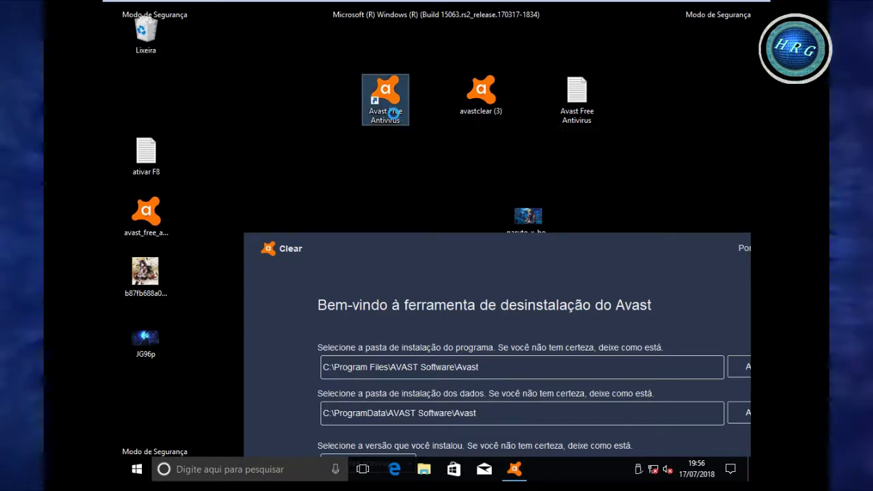
right_click(395, 117)
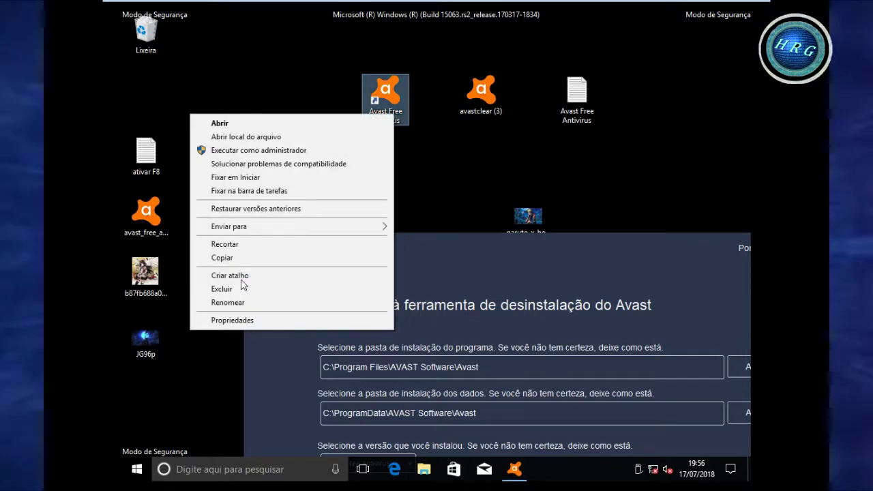
left_click(232, 303)
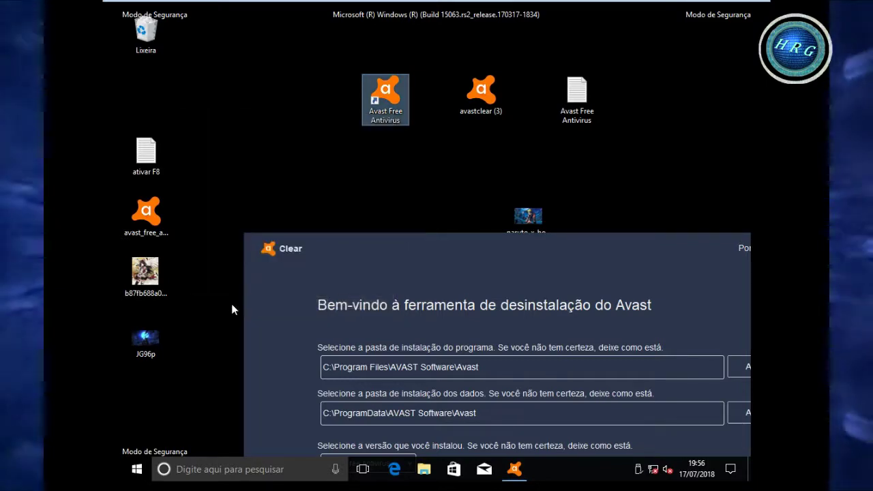
left_click(382, 123)
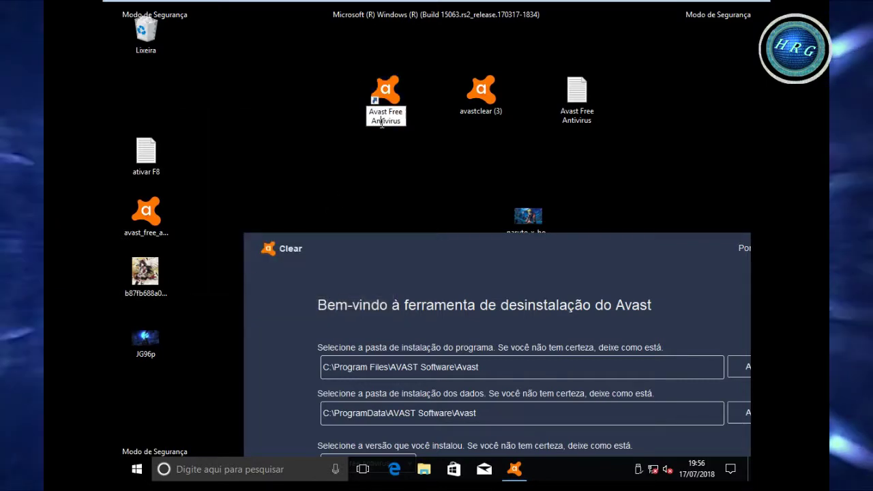
key("Return")
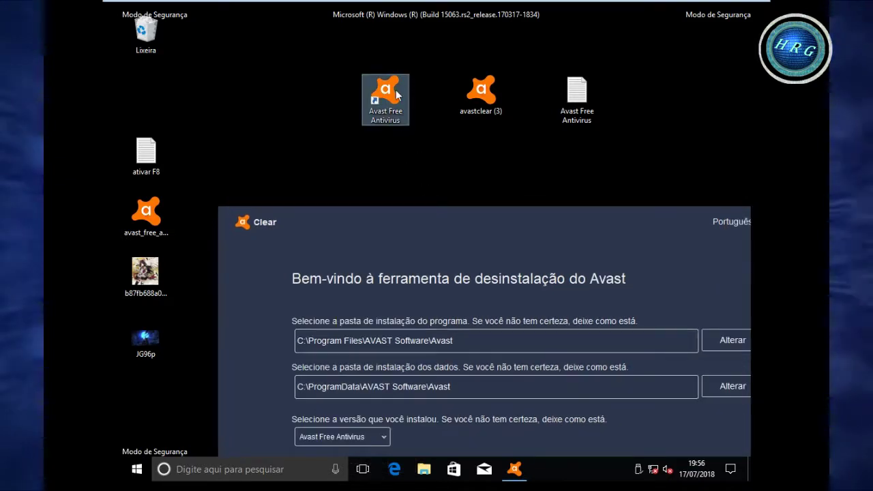
- Uninstall Avast Free Antivirus with the default program and data folders, and postpone the computer restart
left_click(392, 56)
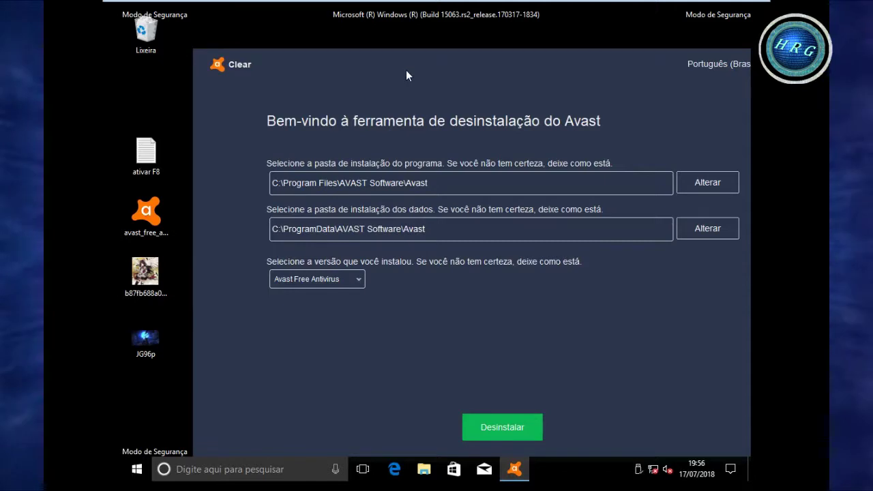
left_click(358, 278)
left_click(358, 278)
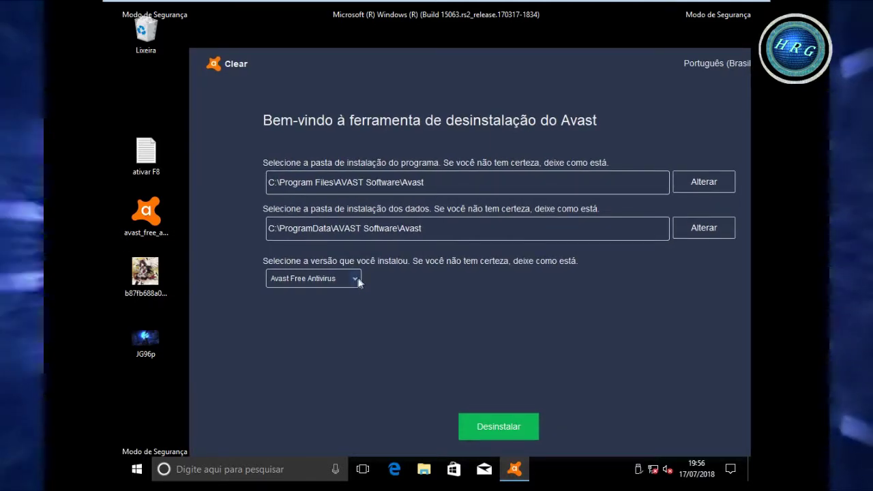
left_click(485, 422)
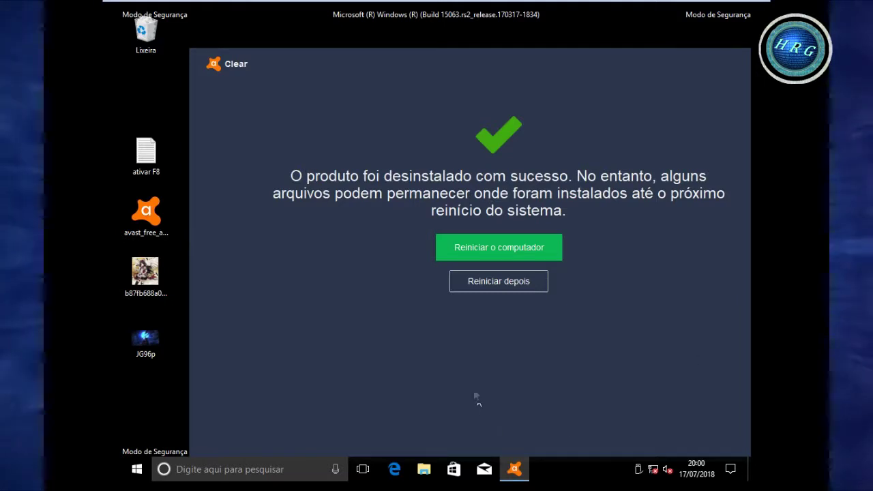
left_click(481, 284)
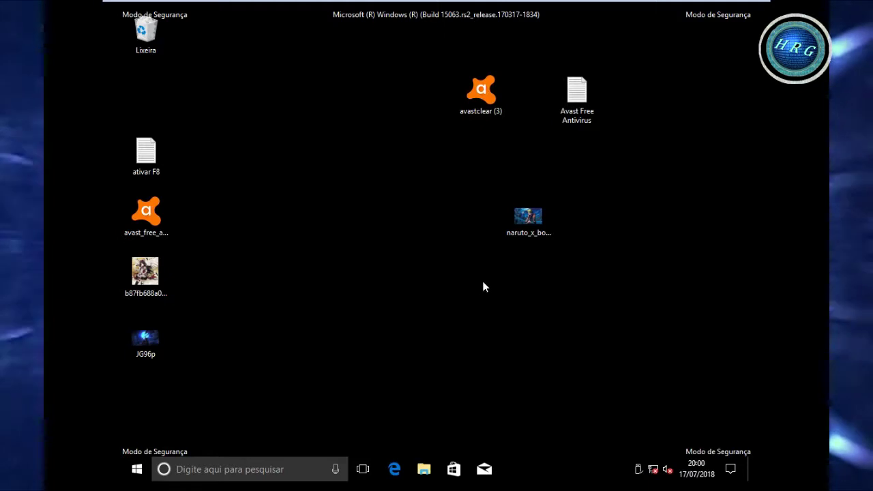
left_click_drag(219, 208, 288, 305)
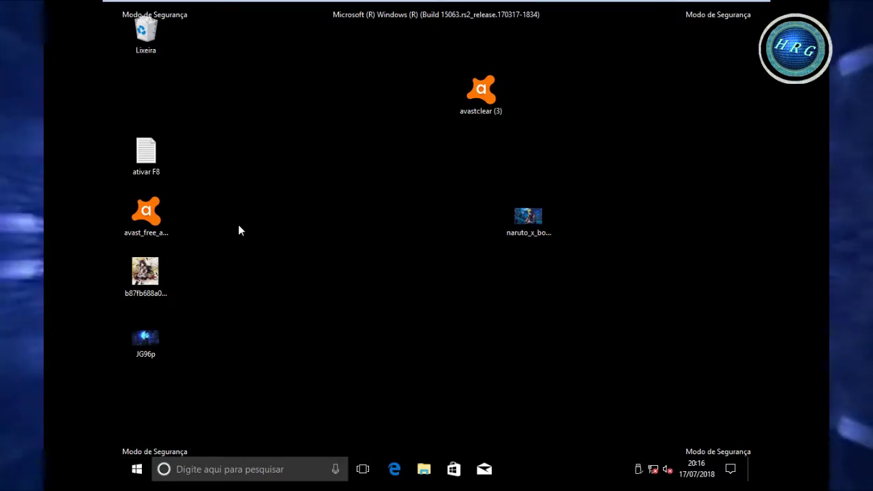
- Open the AVAST Software folder inside Arquivos de Programas on Disco Local (C:) in File Explorer
left_click(423, 469)
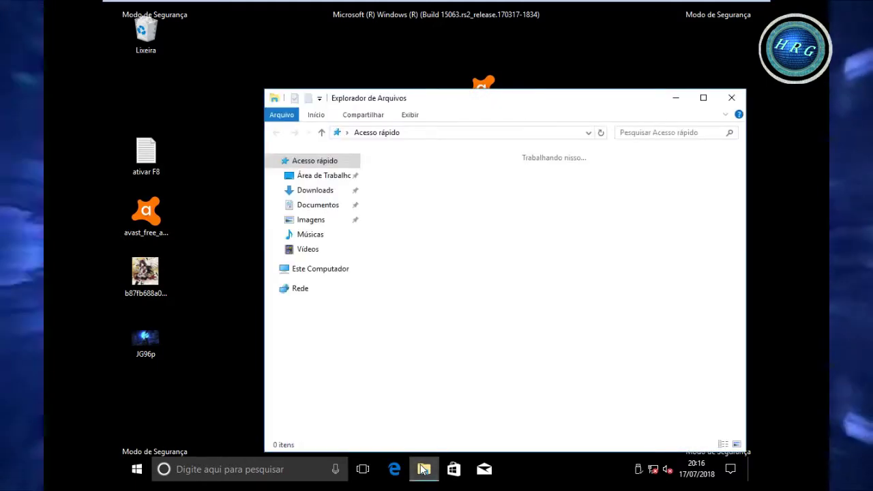
left_click(326, 267)
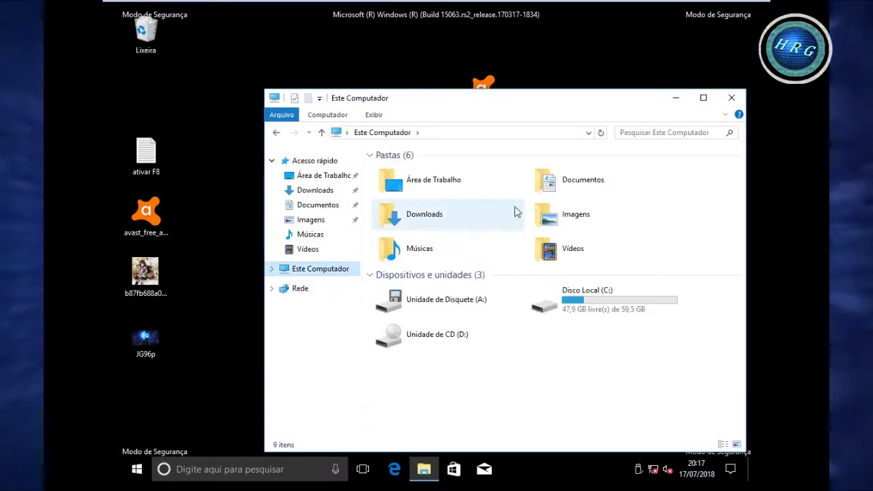
left_click(575, 300)
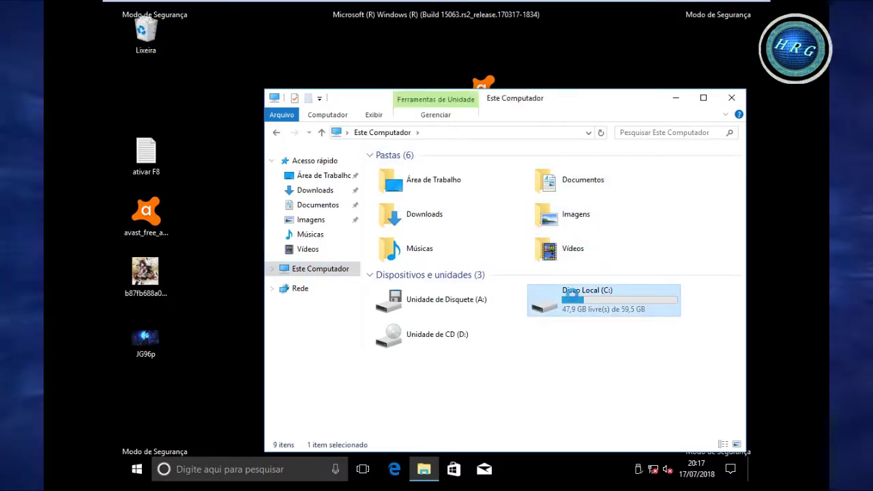
double_click(573, 298)
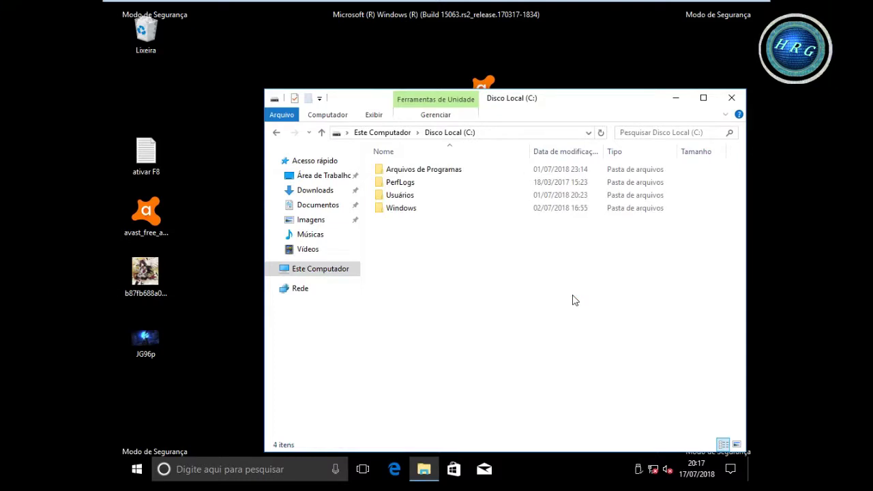
double_click(437, 169)
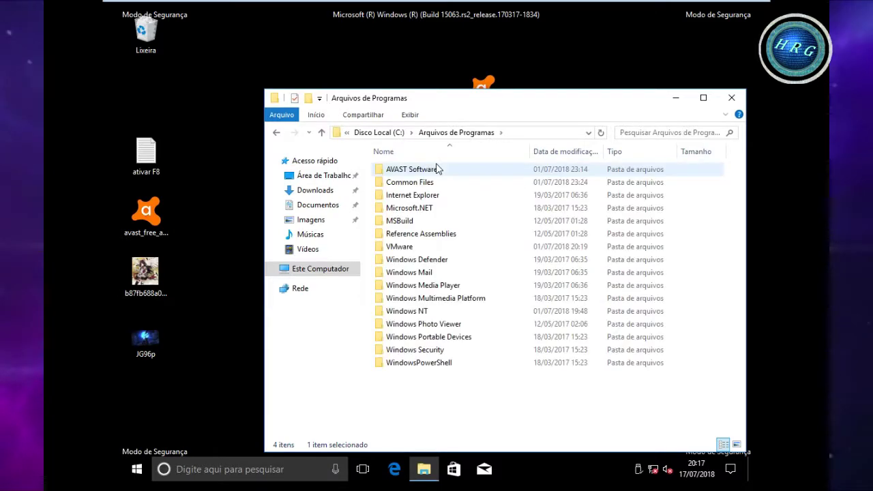
left_click(439, 172)
double_click(438, 172)
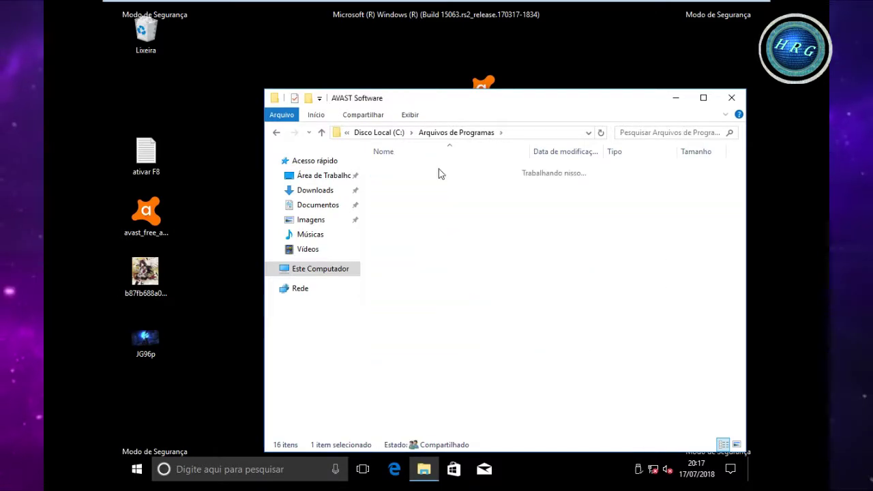
- Delete the leftover AVAST Software folder from Arquivos de Programas
left_click(277, 136)
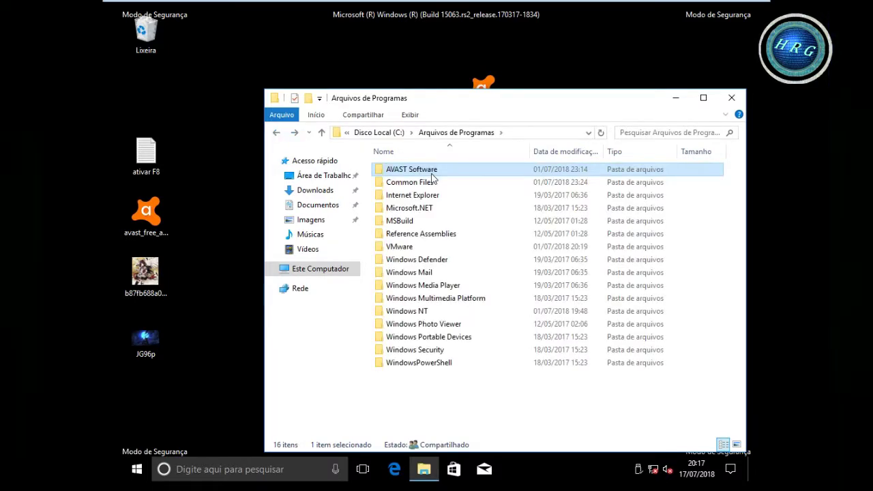
right_click(430, 175)
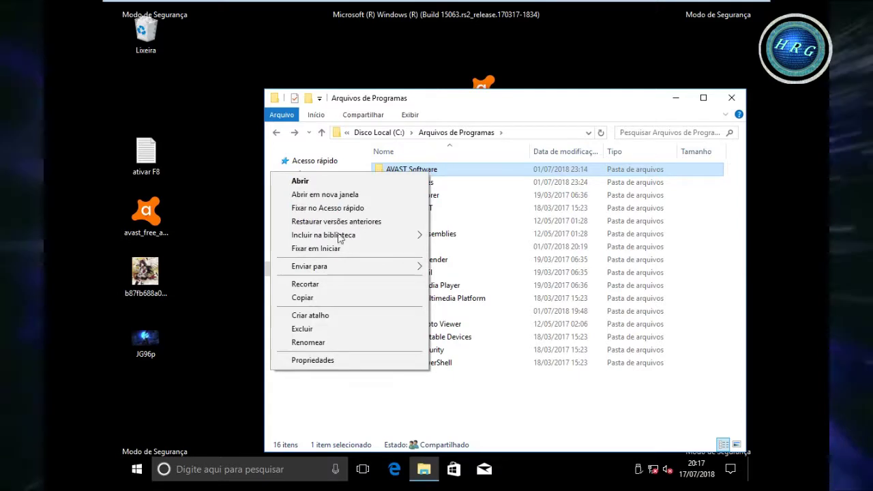
left_click(330, 329)
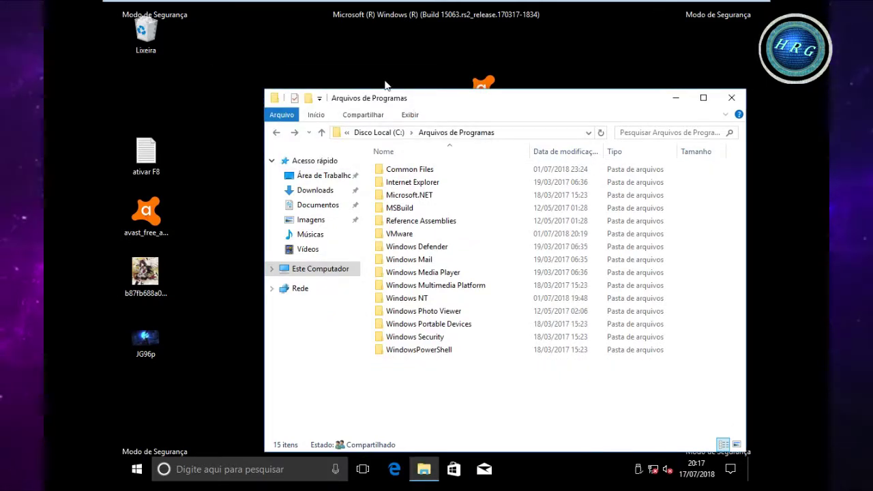
- Return to Disco Local (C:) and set the folder options to show hidden files, folders and drives
left_click(277, 134)
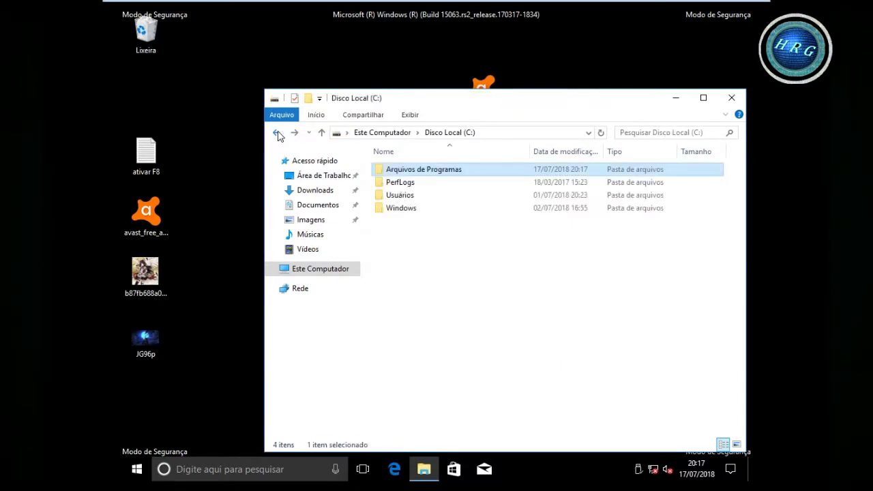
left_click_drag(622, 112, 592, 115)
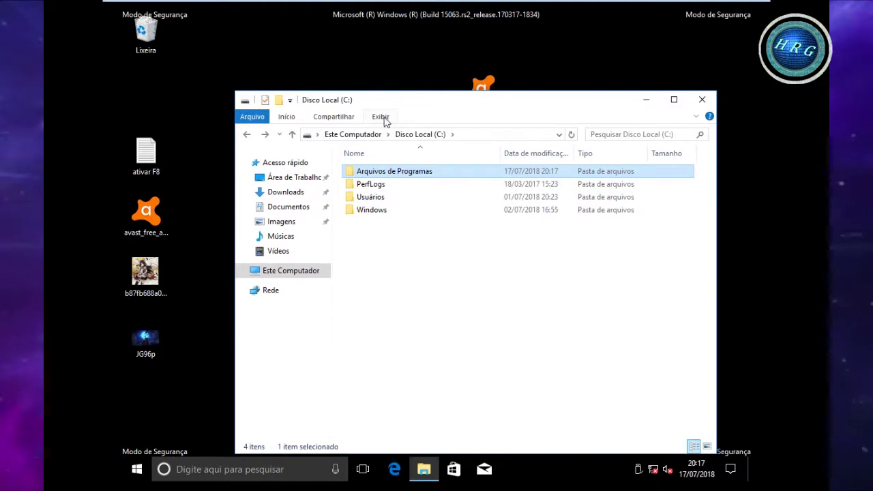
left_click(382, 118)
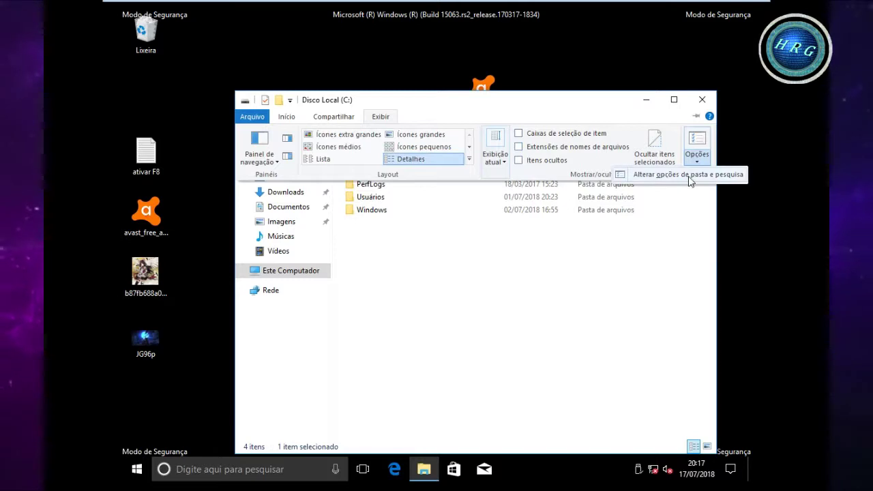
left_click(689, 176)
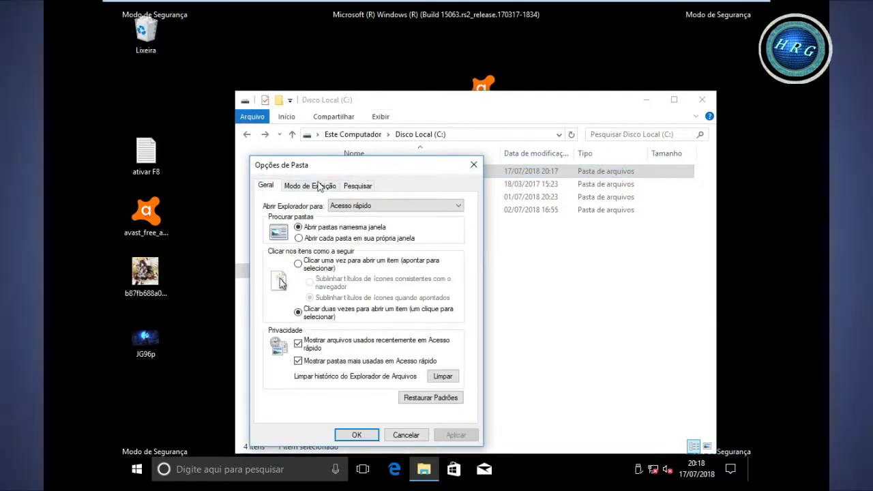
left_click(311, 186)
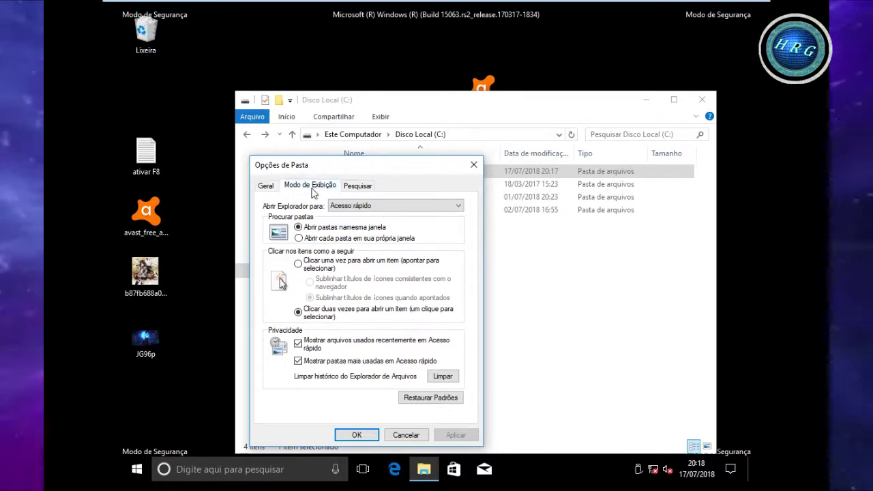
left_click_drag(332, 163, 370, 94)
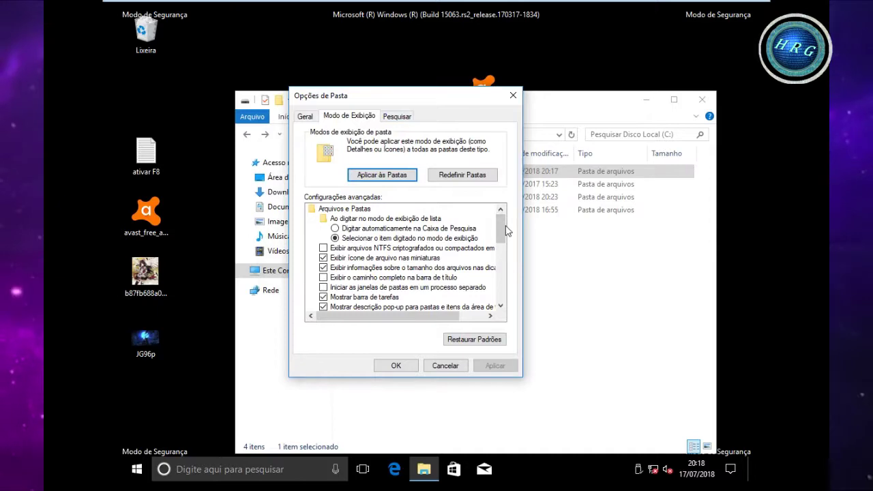
left_click_drag(505, 231, 505, 283)
scroll(389, 261, "up", 1)
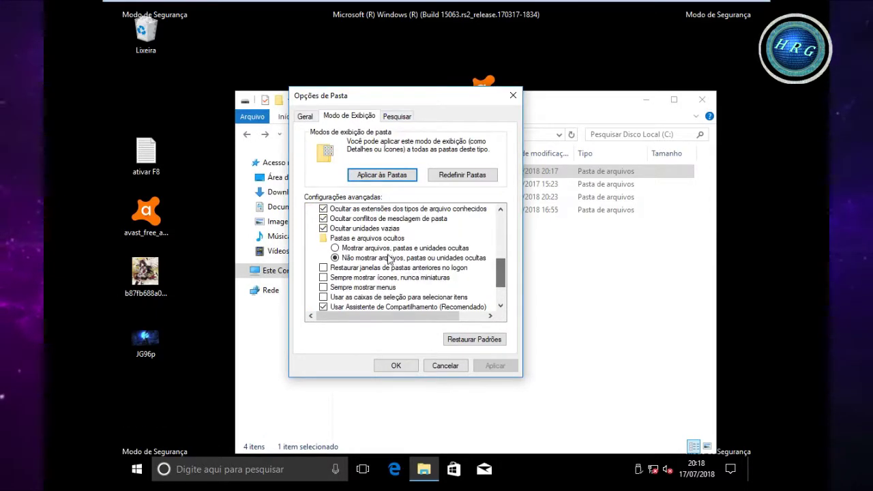
left_click(336, 249)
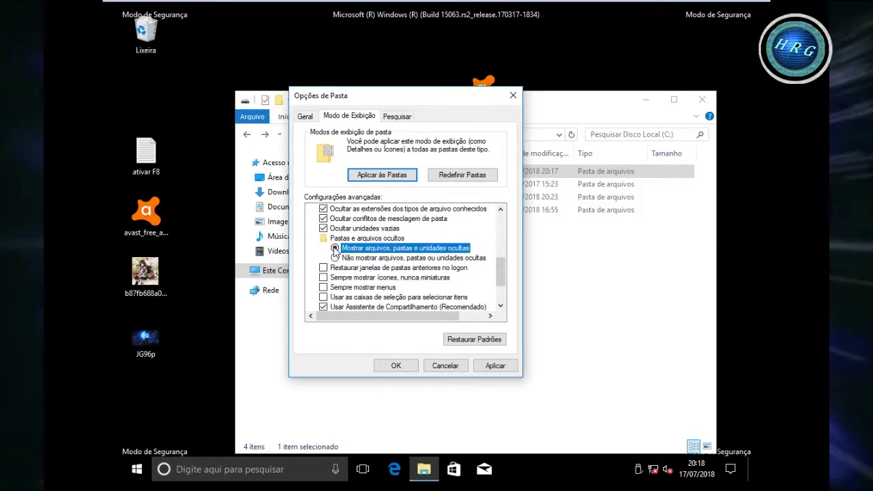
- Turn off the hiding of protected operating system files, accept the warning, and apply the folder options
mouse_move(504, 273)
left_mouse_down()
mouse_move(507, 286)
mouse_move(507, 270)
left_mouse_up()
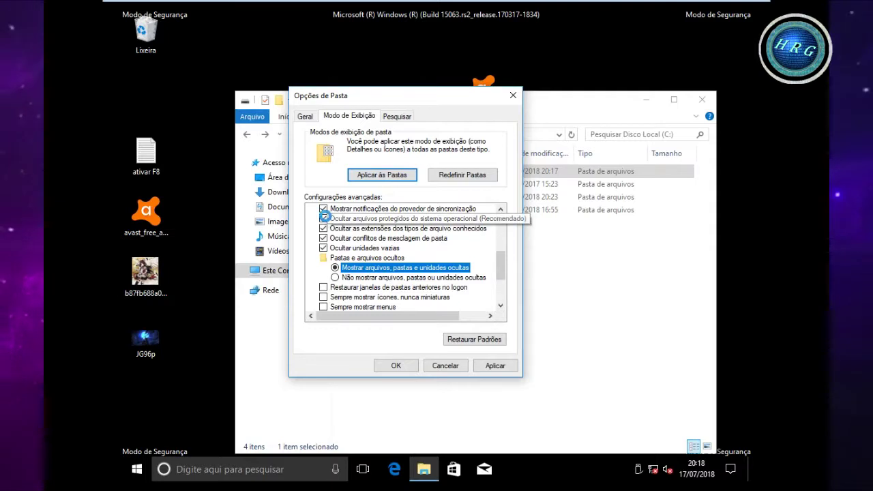
left_click(324, 219)
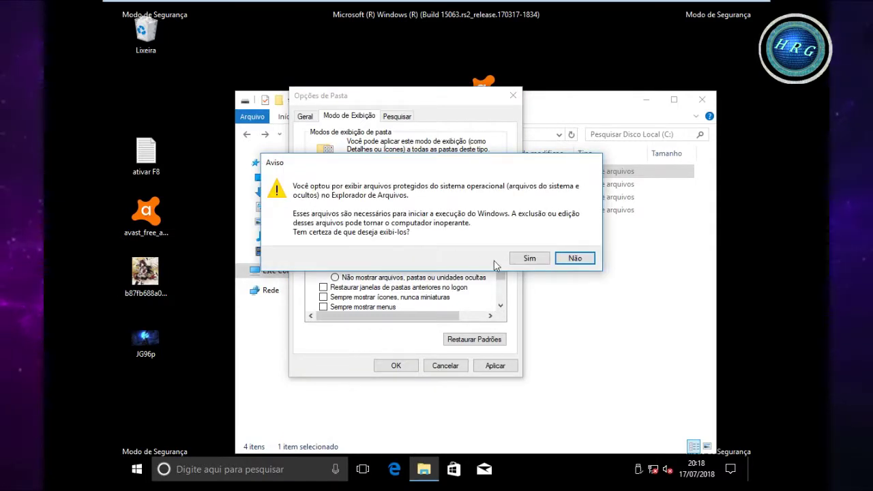
left_click(528, 259)
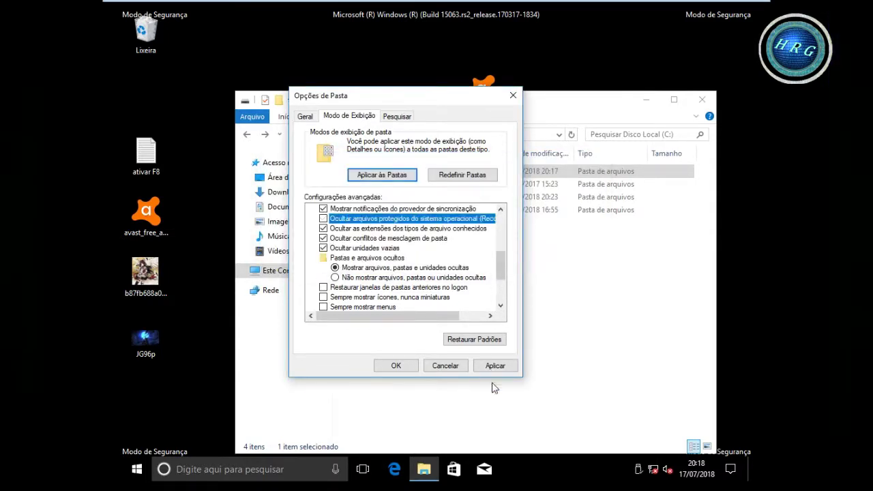
left_click(490, 369)
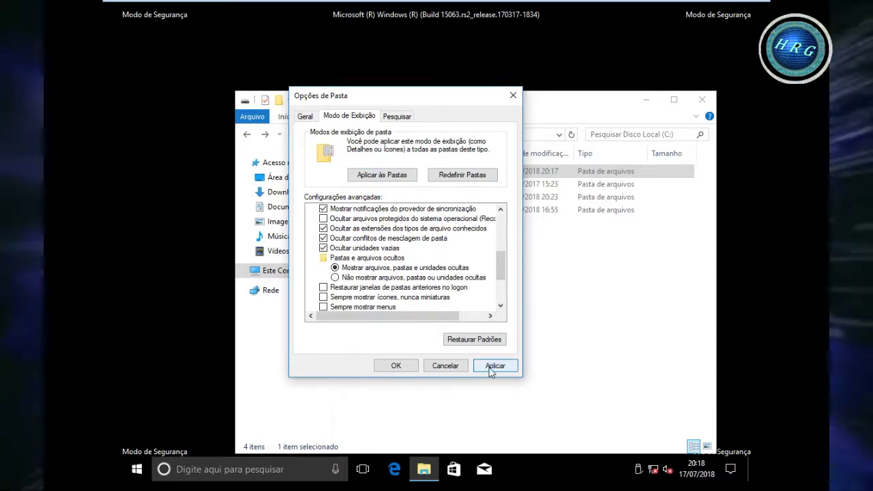
left_click(394, 366)
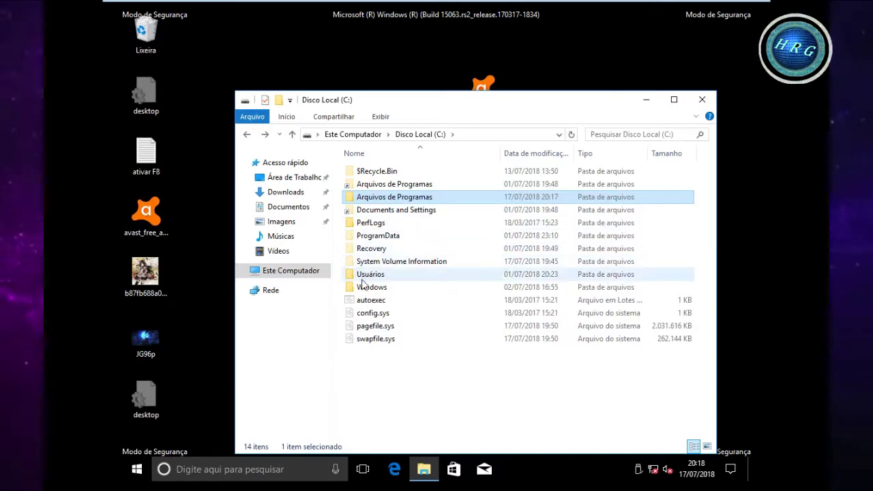
- Open the AVAST Software folder inside the hidden ProgramData folder on Disco Local (C:)
left_click(375, 241)
double_click(376, 241)
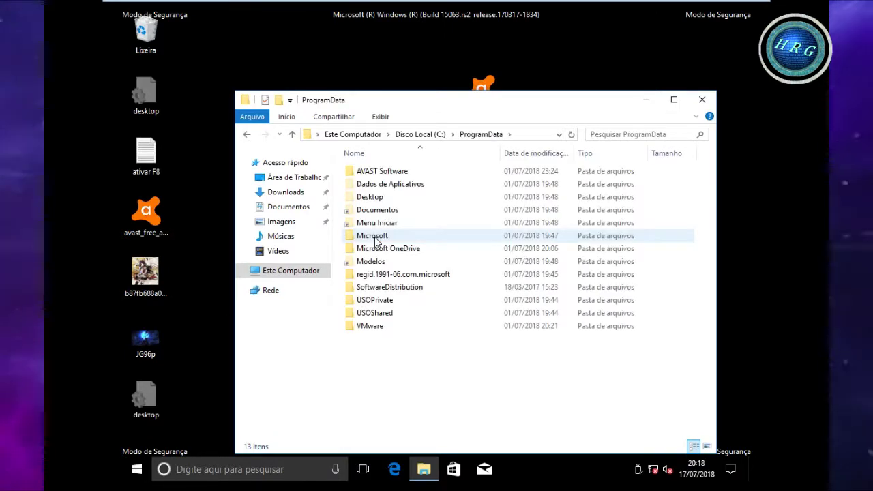
left_click(371, 176)
double_click(370, 176)
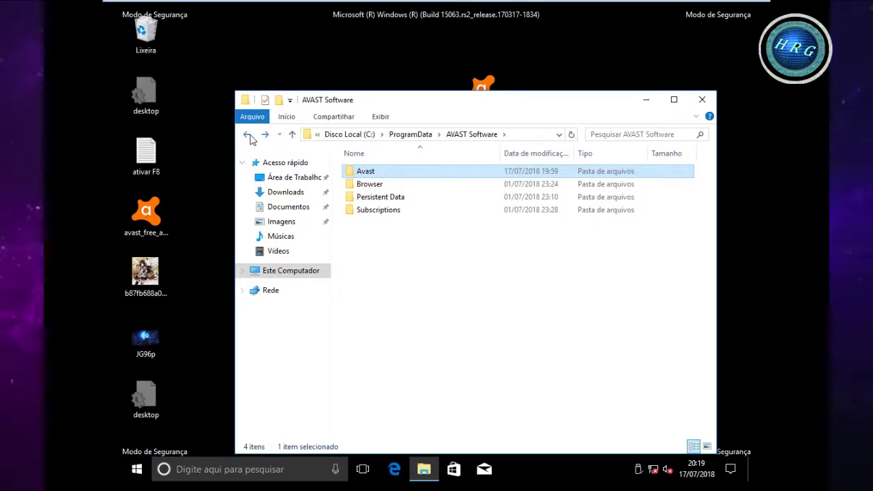
- Go back to ProgramData and delete its leftover AVAST Software folder
left_click(247, 135)
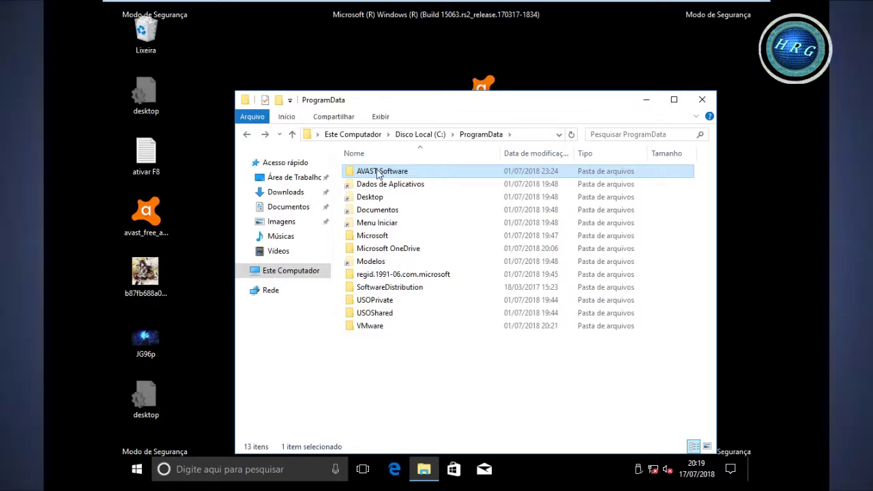
right_click(377, 174)
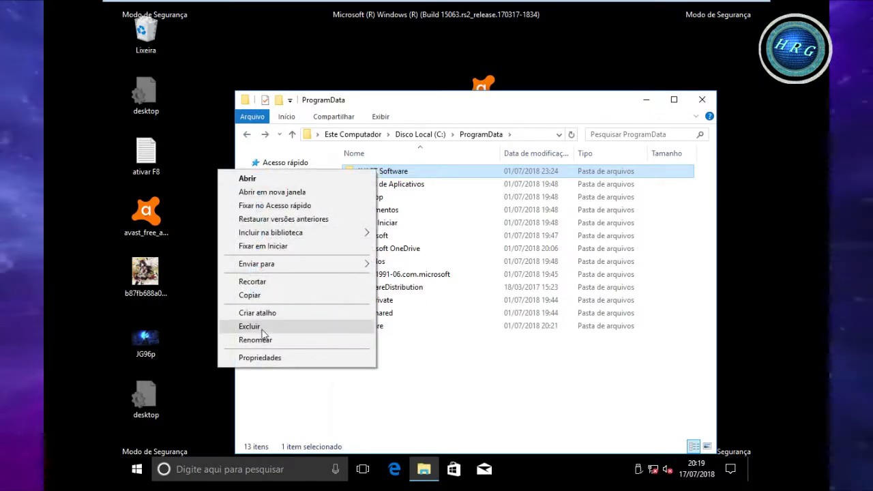
left_click(262, 333)
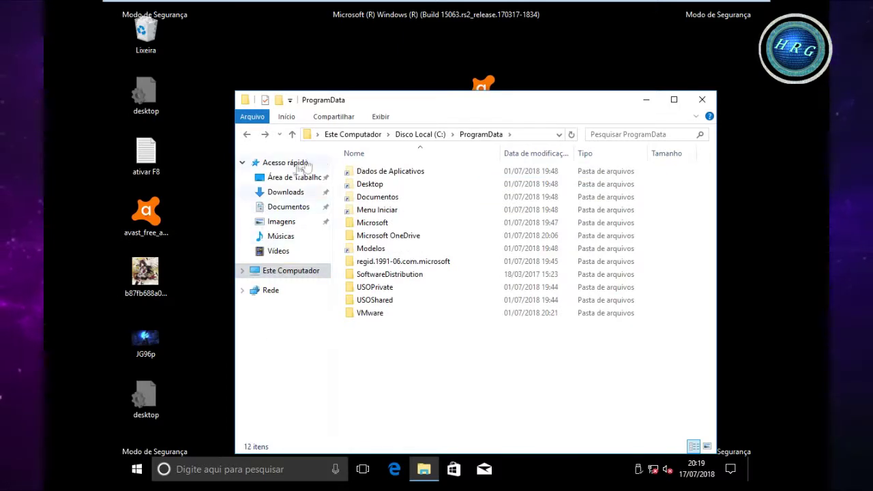
- Restore the default advanced view settings in the folder options and apply them
left_click(380, 120)
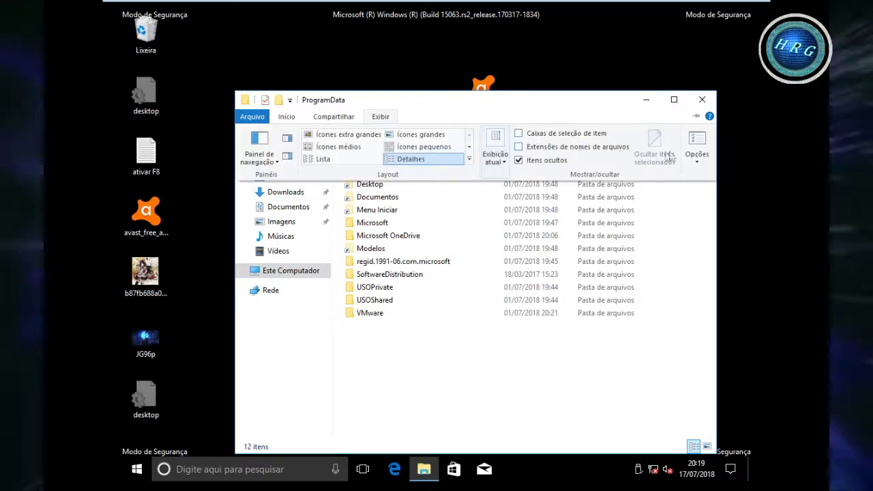
left_click(696, 152)
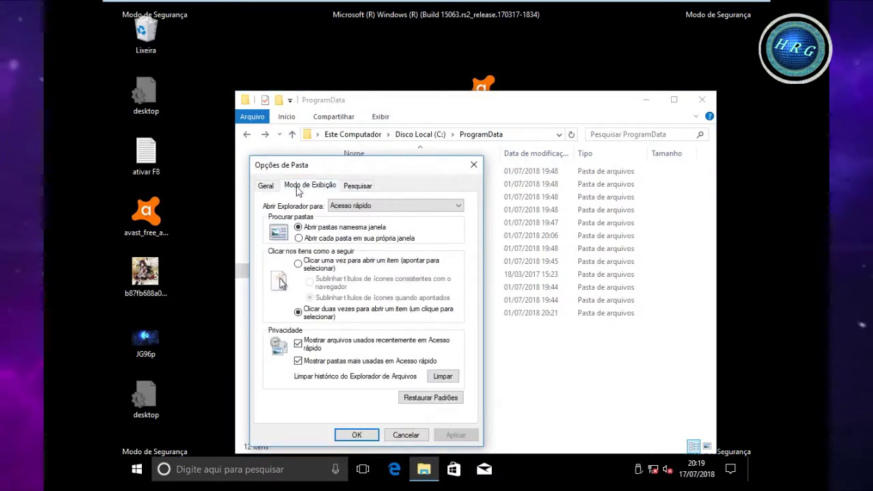
left_click(298, 188)
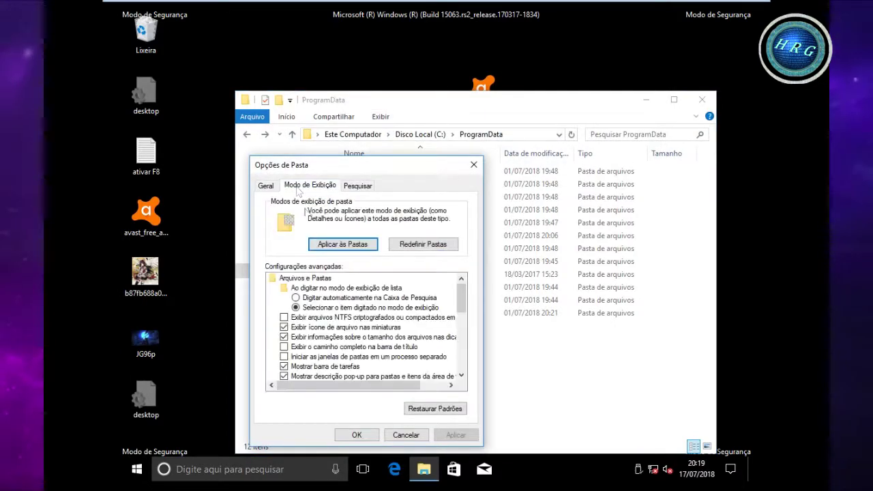
left_click(421, 410)
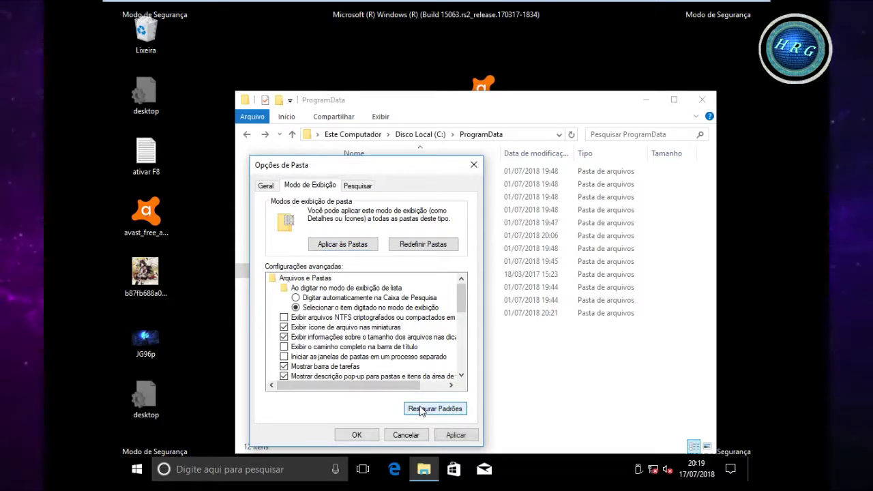
left_click(452, 435)
left_click(357, 434)
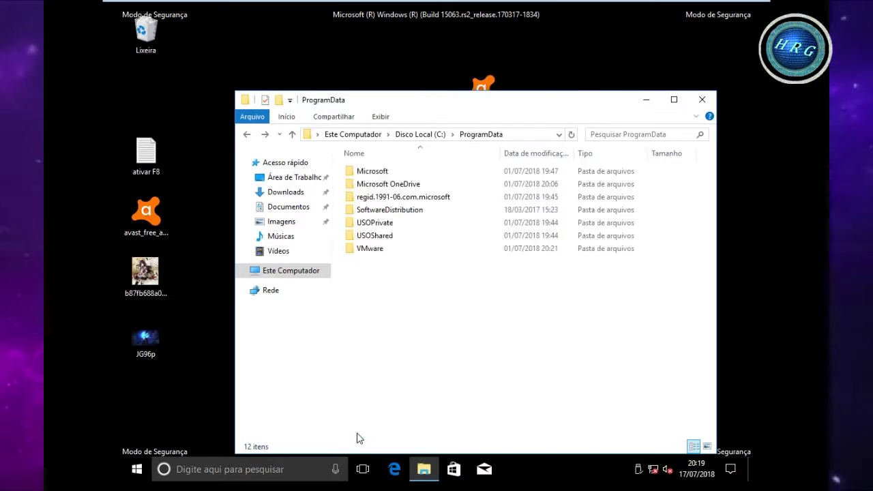
- Return to Disco Local (C:) and close the File Explorer window
left_click(247, 135)
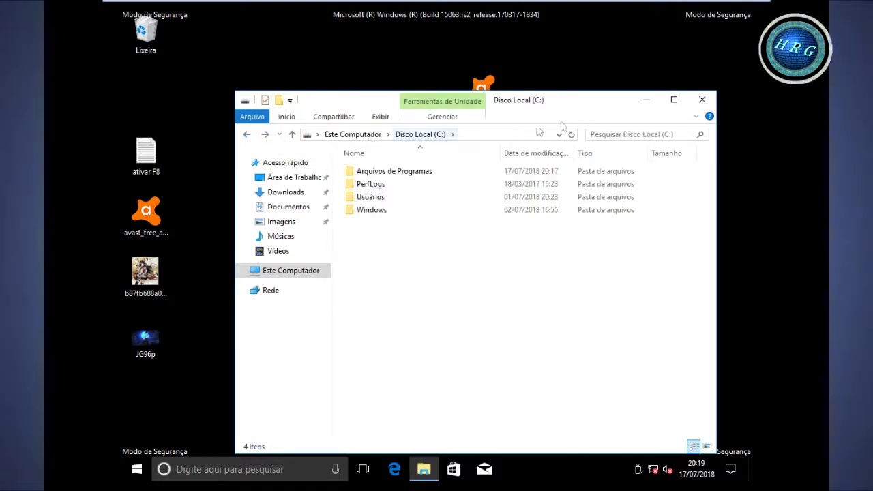
left_click(702, 100)
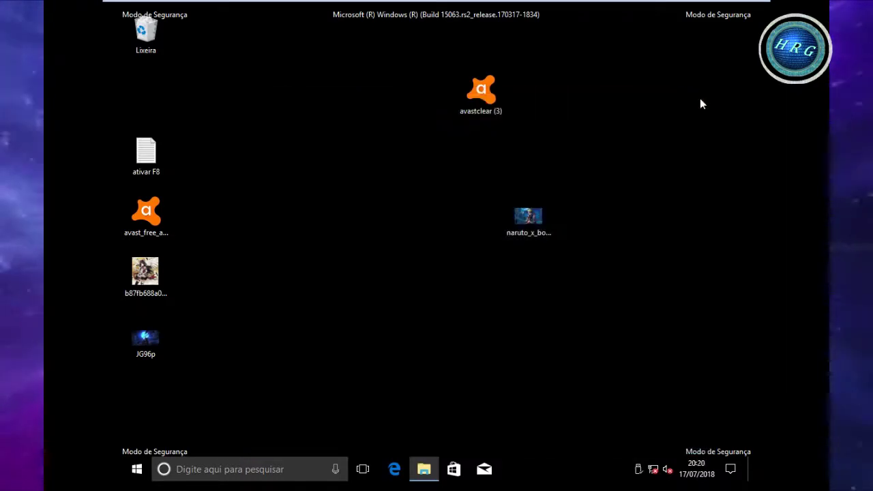
left_click_drag(226, 102, 411, 306)
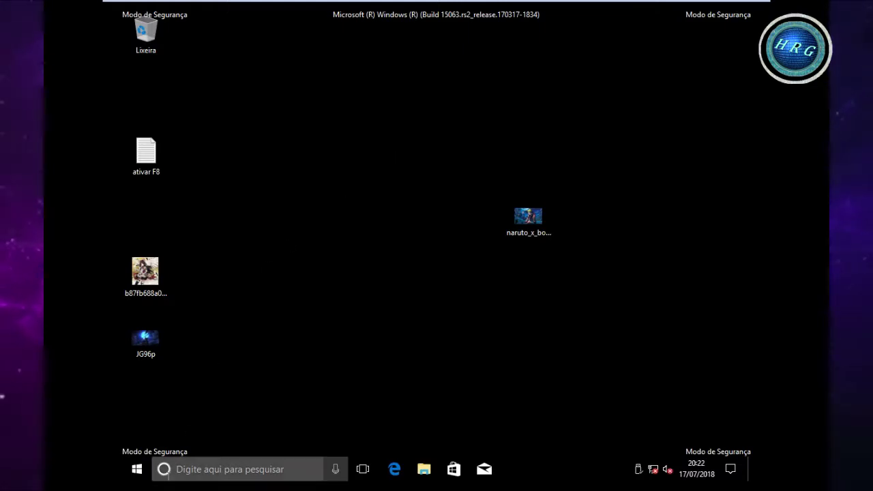
- Restart the computer from Safe Mode
right_click(136, 472)
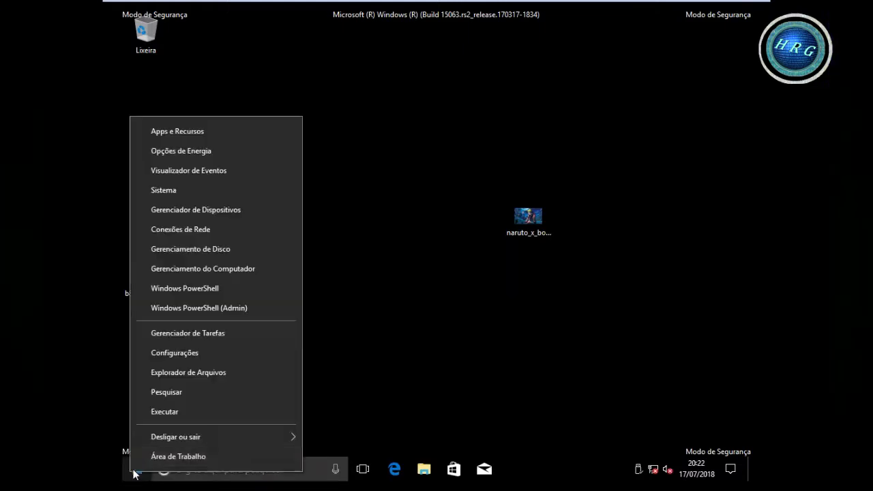
mouse_move(298, 435)
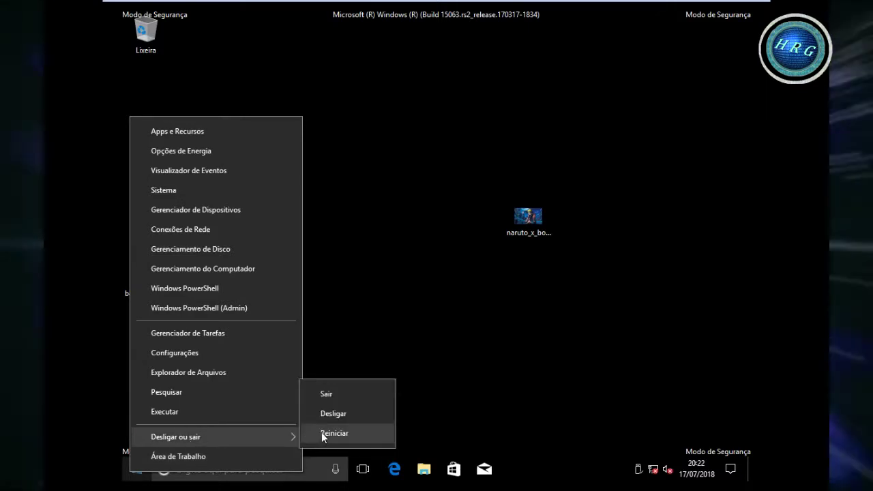
left_click(322, 432)
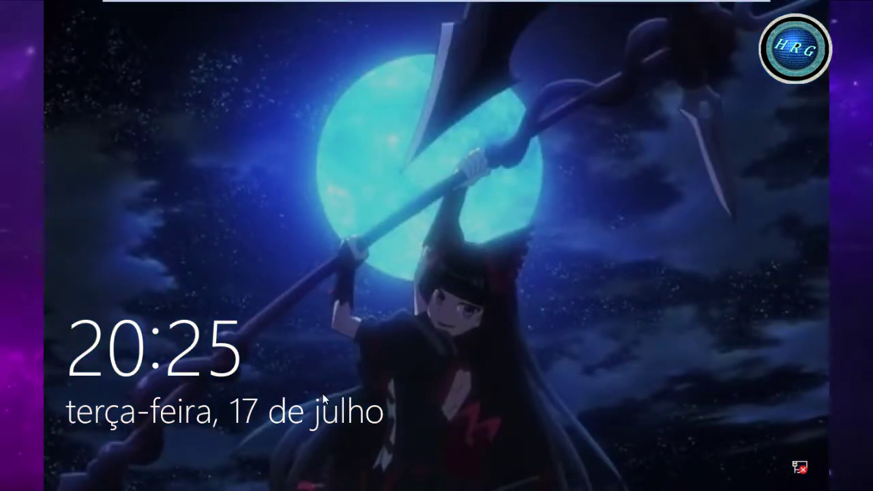
- Dismiss the lock screen and sign in to Windows with the account password
left_click_drag(377, 368, 471, 366)
left_click(458, 313)
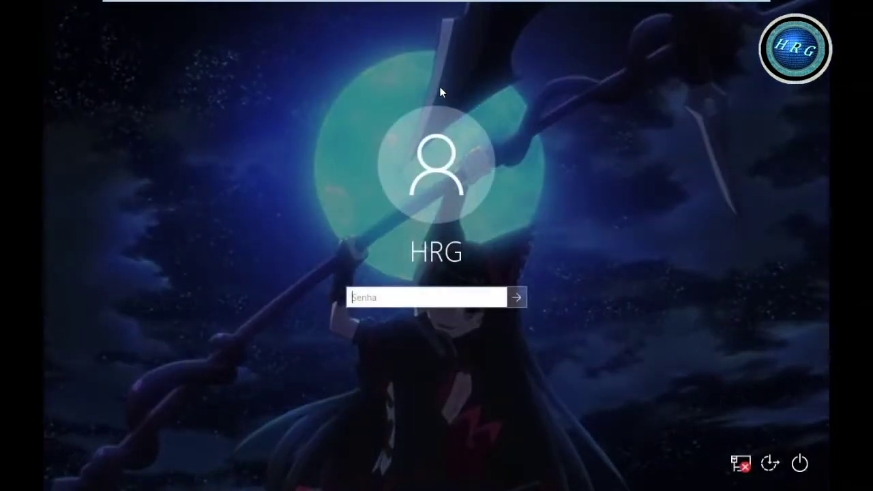
type("•••••••")
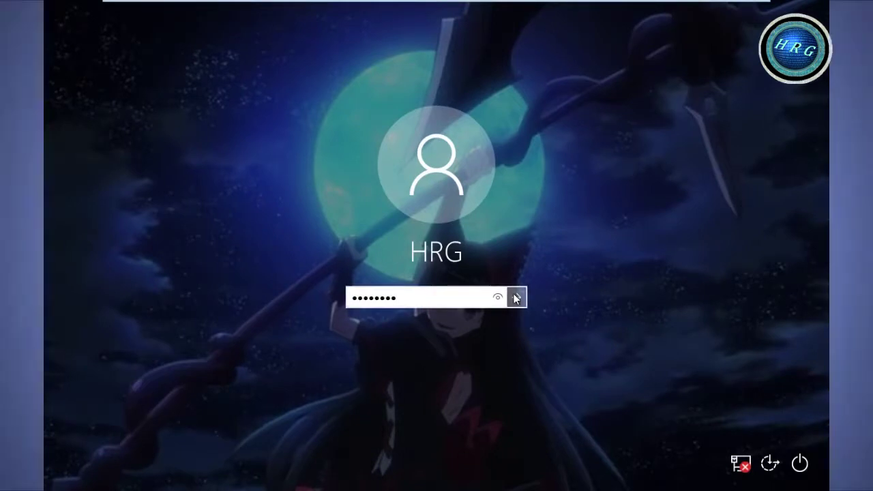
key("Return")
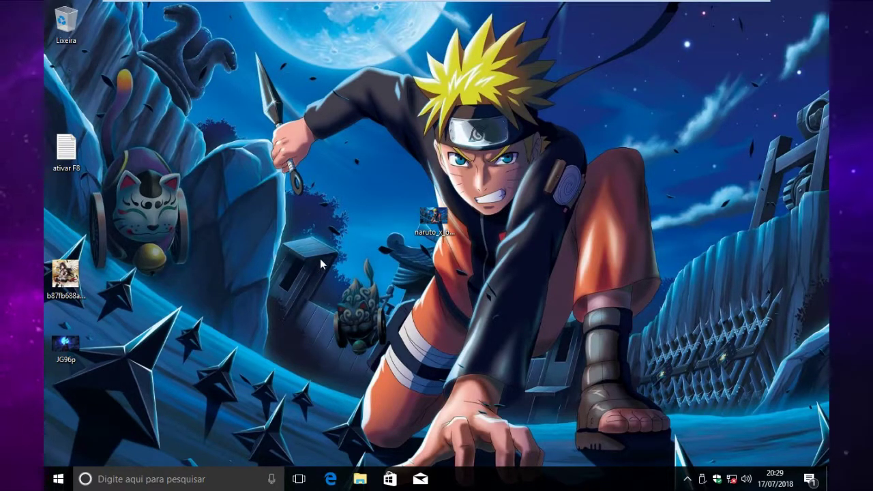
- Check the desktop and the hidden notification area icons for any remaining Avast items
left_click_drag(649, 256, 648, 255)
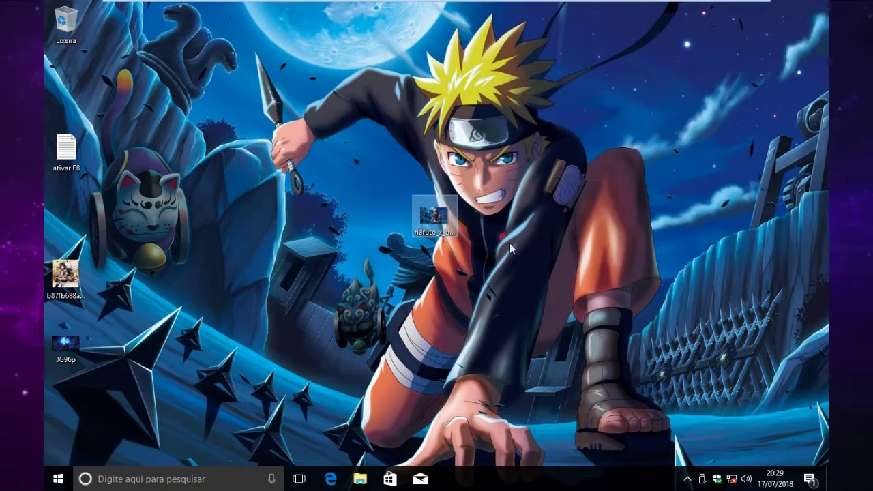
left_click(690, 484)
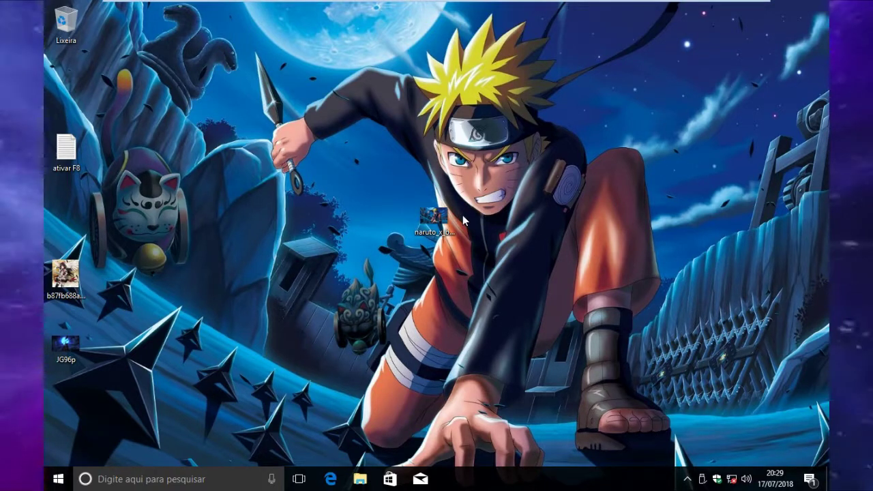
mouse_move(723, 6)
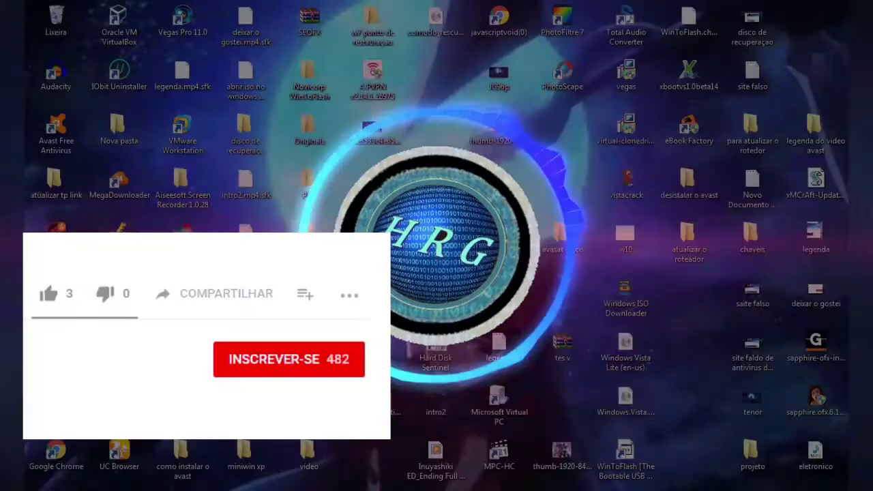